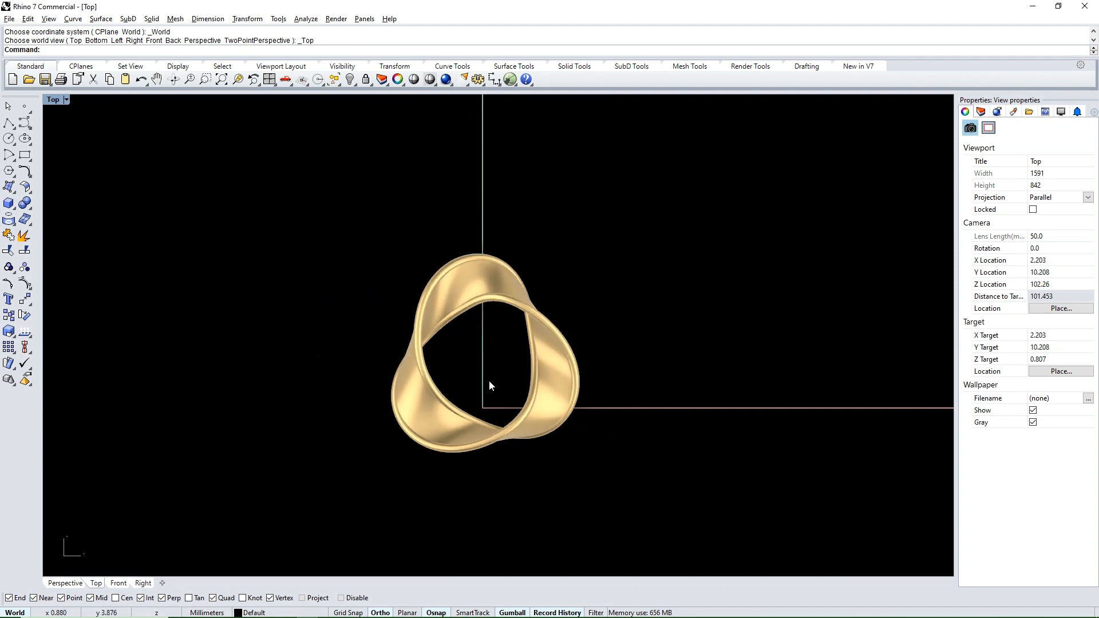
Switch the Top view to Shaded display and delete the existing twisted ring model with its curves.
scroll(475, 355, "up", 2)
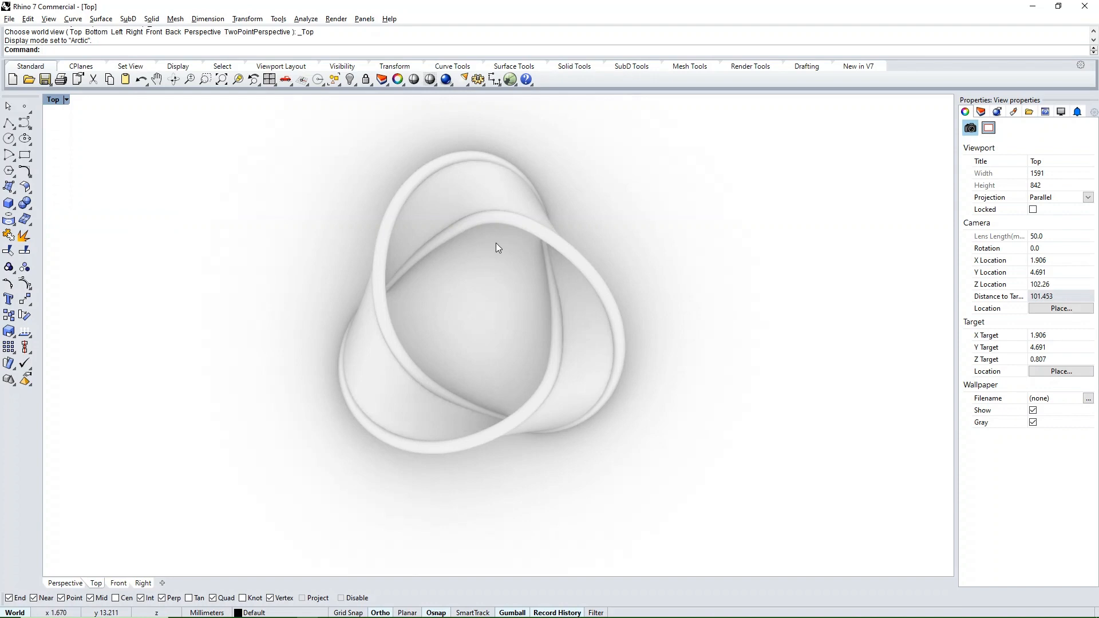
right_click_drag(496, 242, 505, 295)
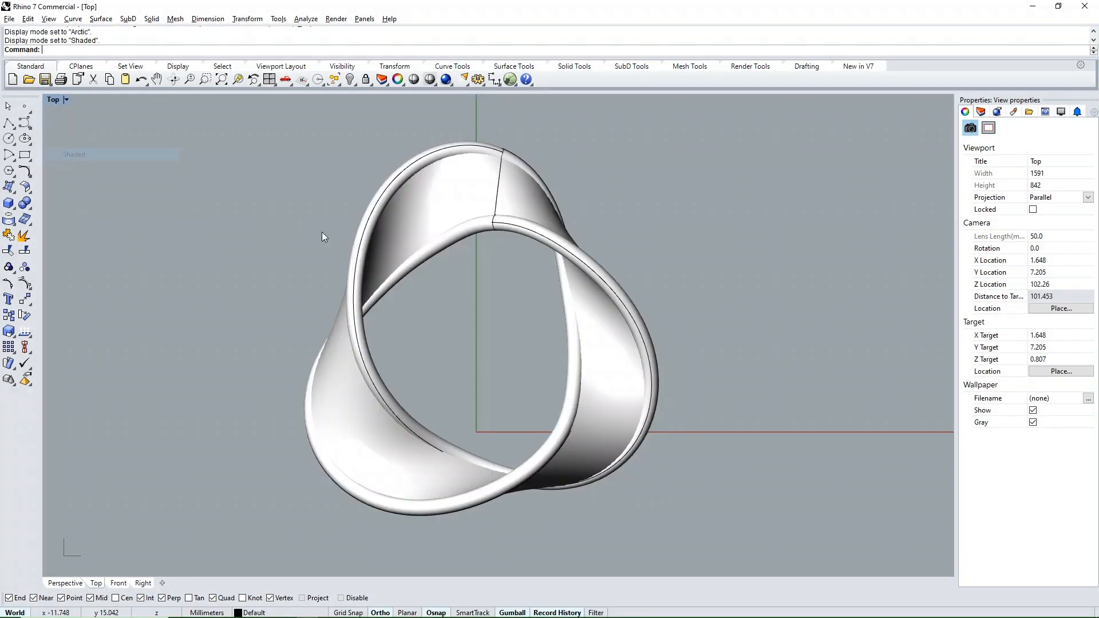
scroll(483, 272, "down", 2)
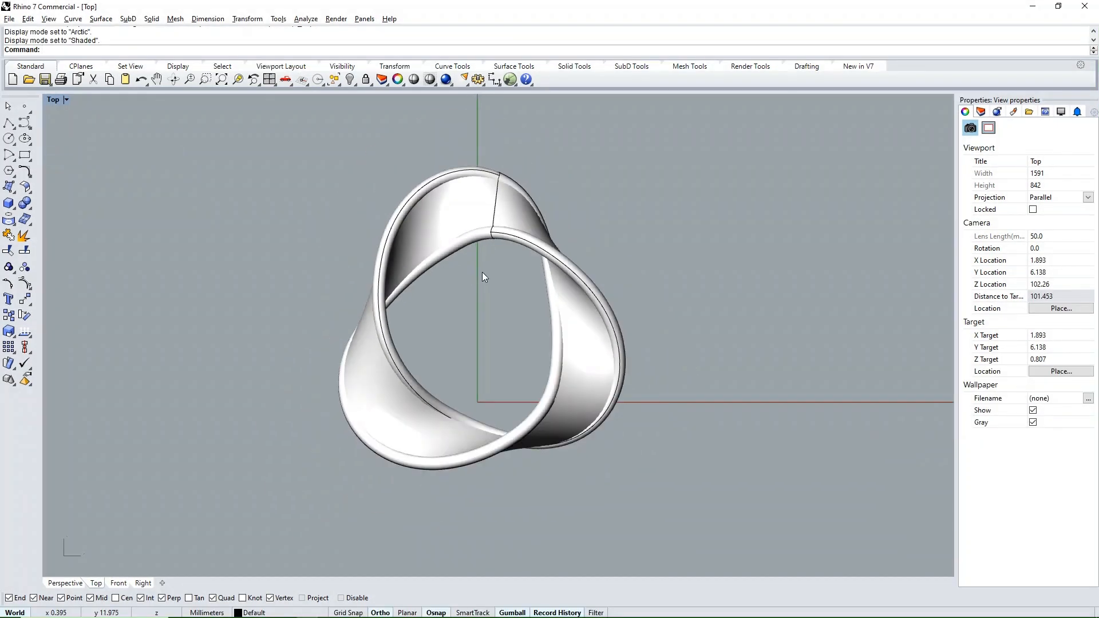
left_click_drag(626, 201, 291, 488)
key("Delete")
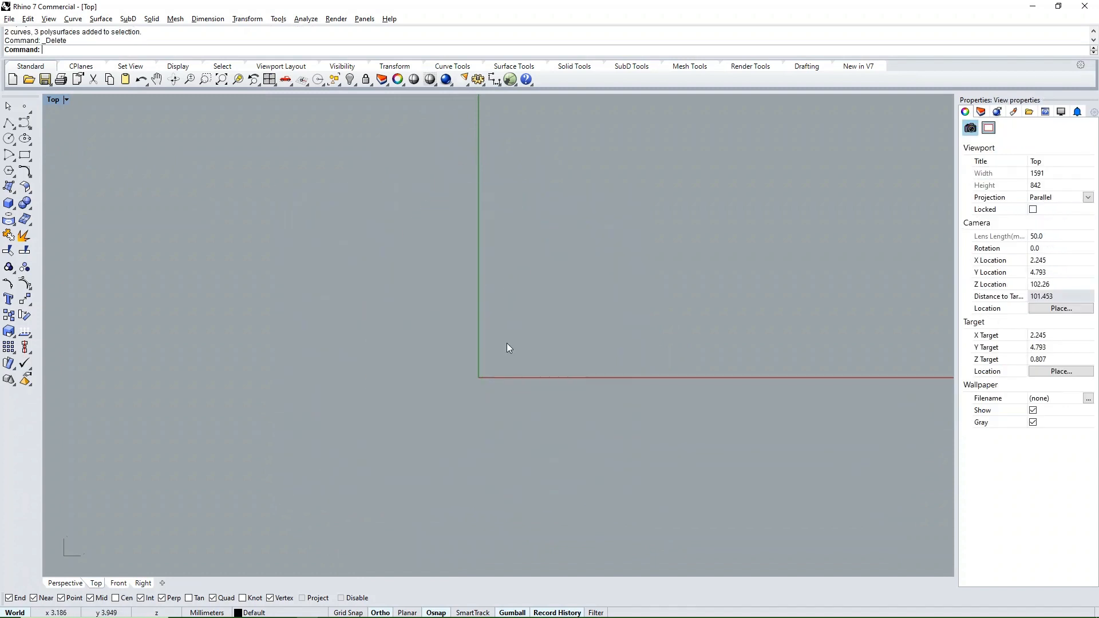
Draw a circle centred on the origin with a diameter of 20 mm.
scroll(481, 404, "up", 1)
scroll(425, 276, "down", 2)
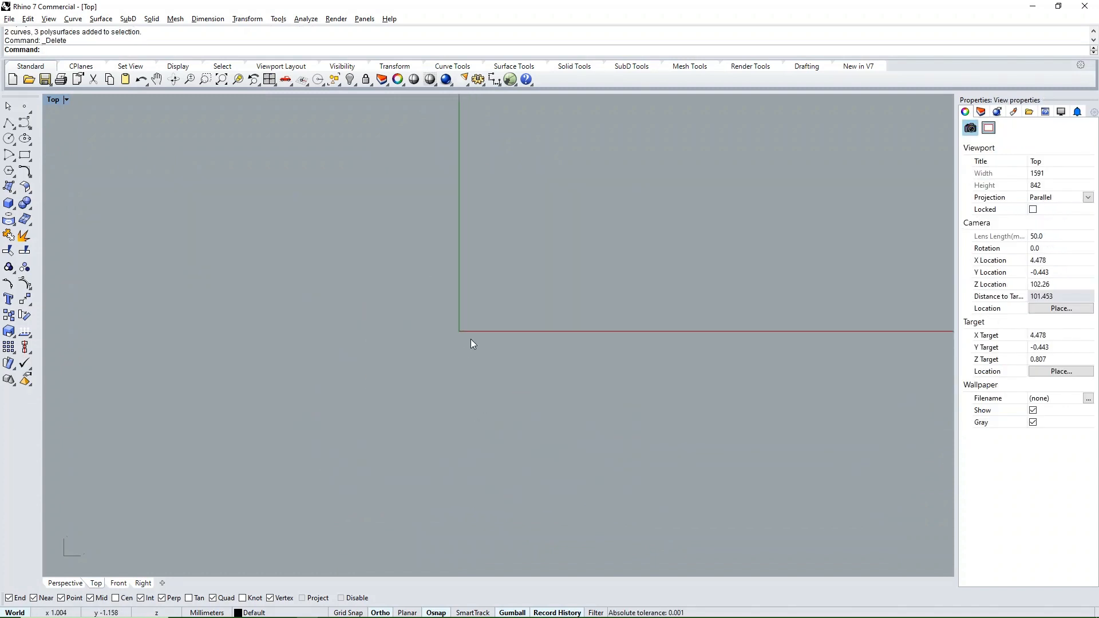
right_click_drag(473, 344, 412, 335)
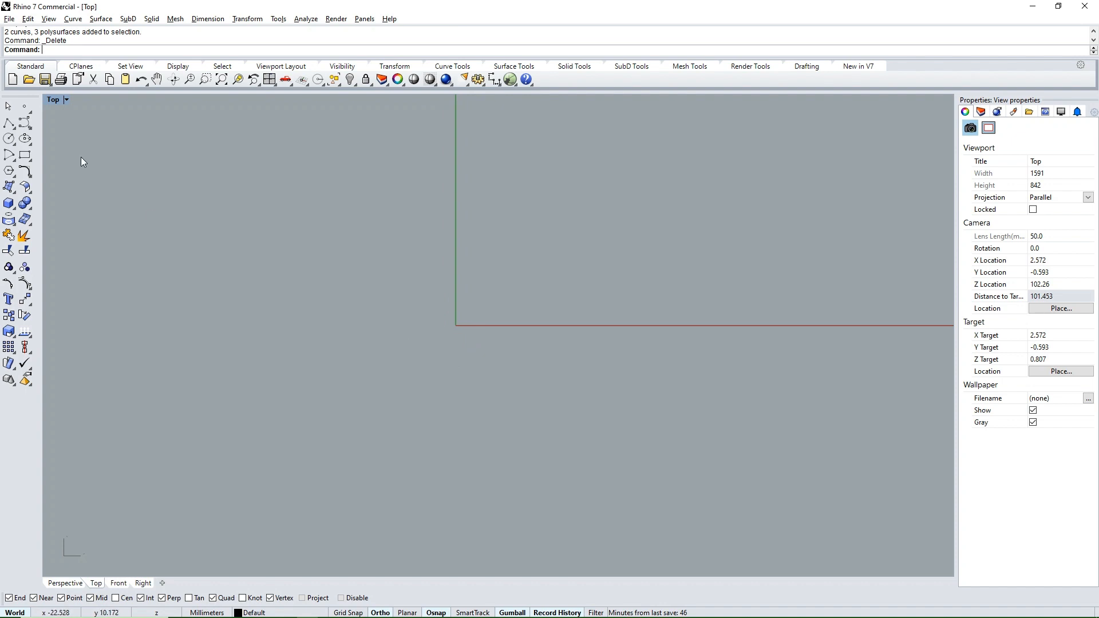
left_click(9, 139)
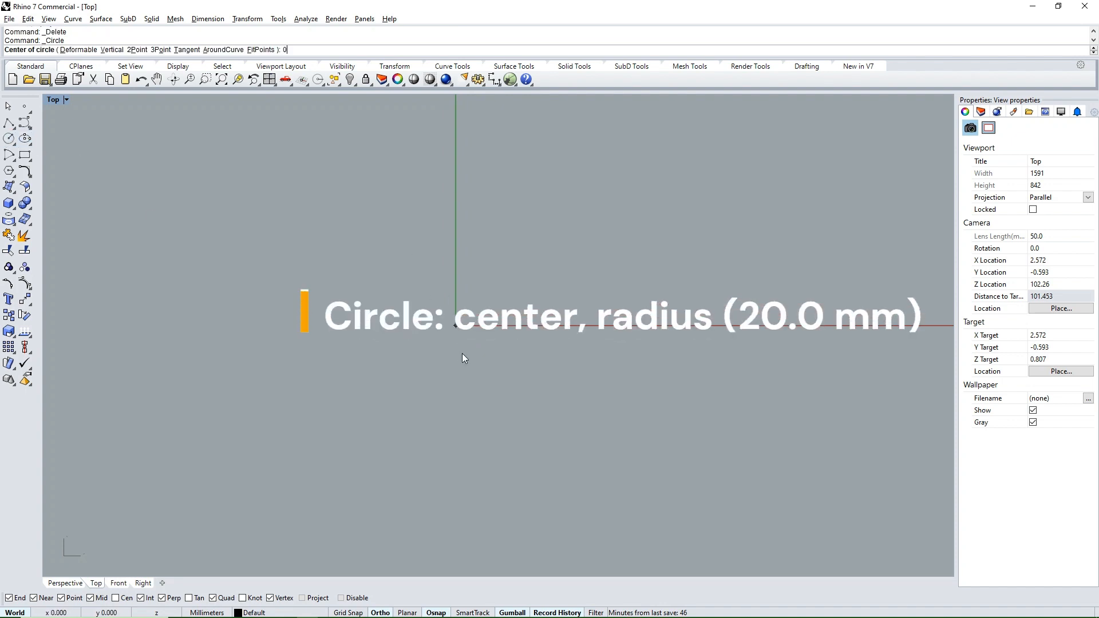
type("0")
key("Return")
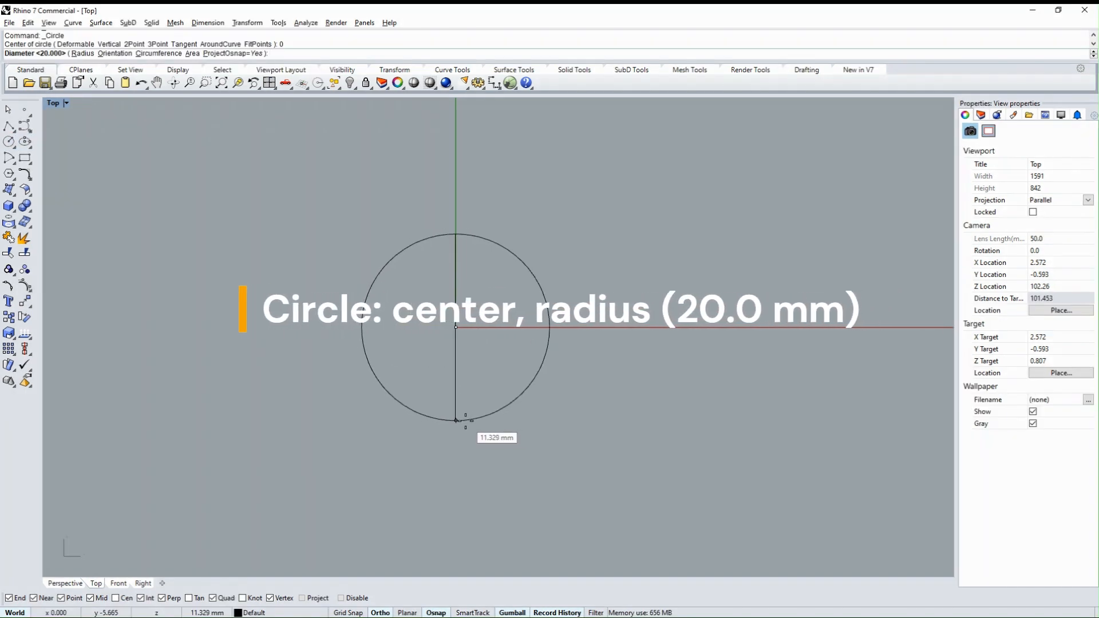
type("20")
key("Return")
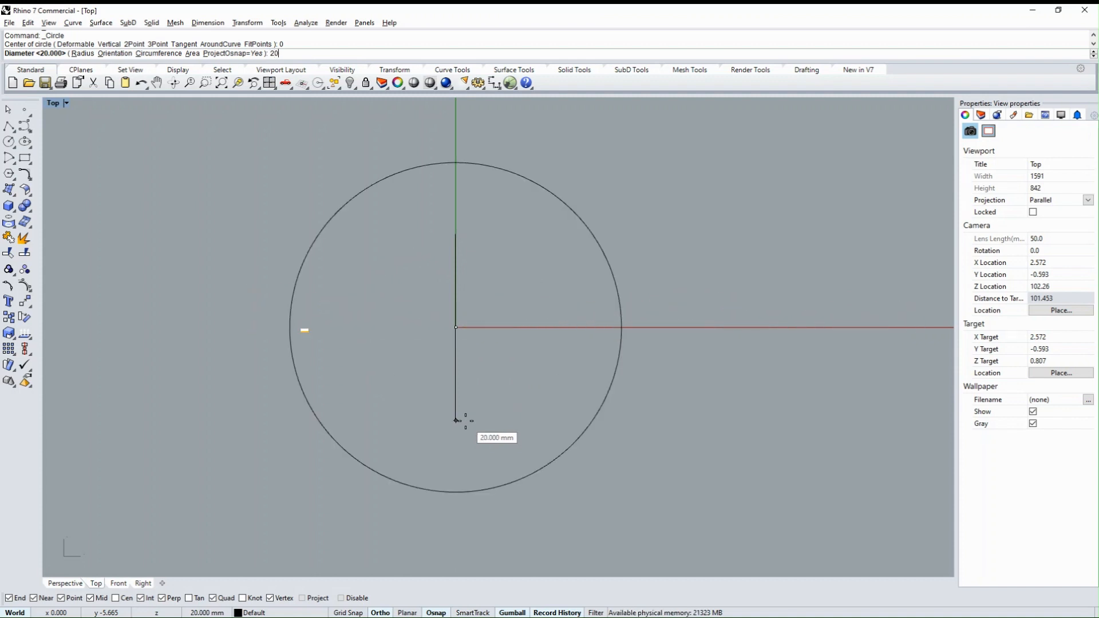
scroll(475, 436, "up", 3)
scroll(493, 454, "down", 6)
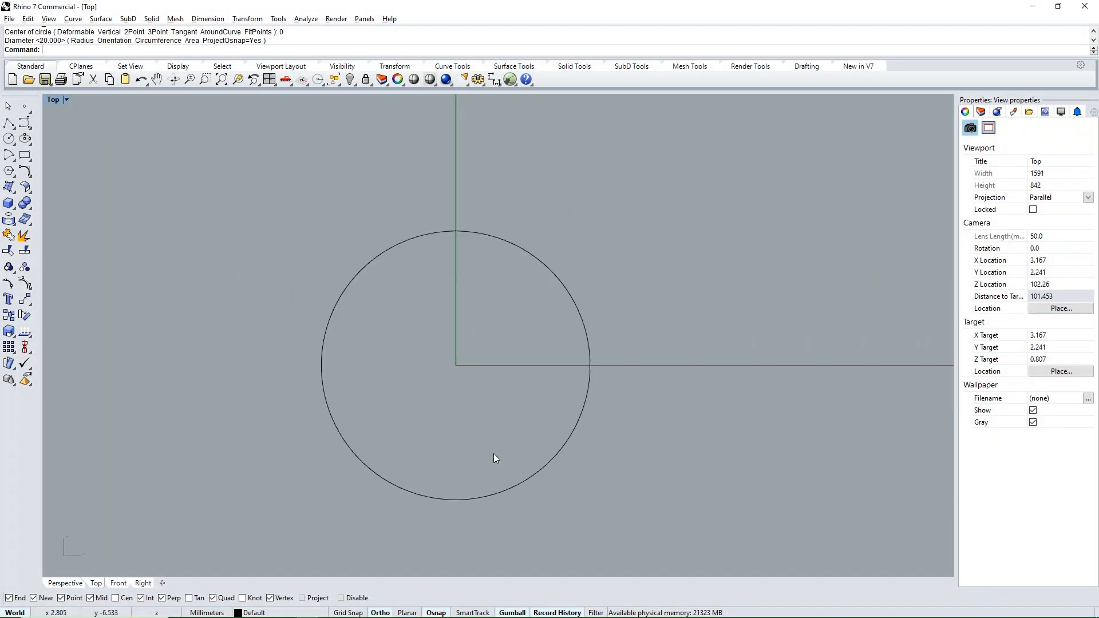
Rebuild the circle with a point count of 4, deleting the input curve.
left_click(528, 470)
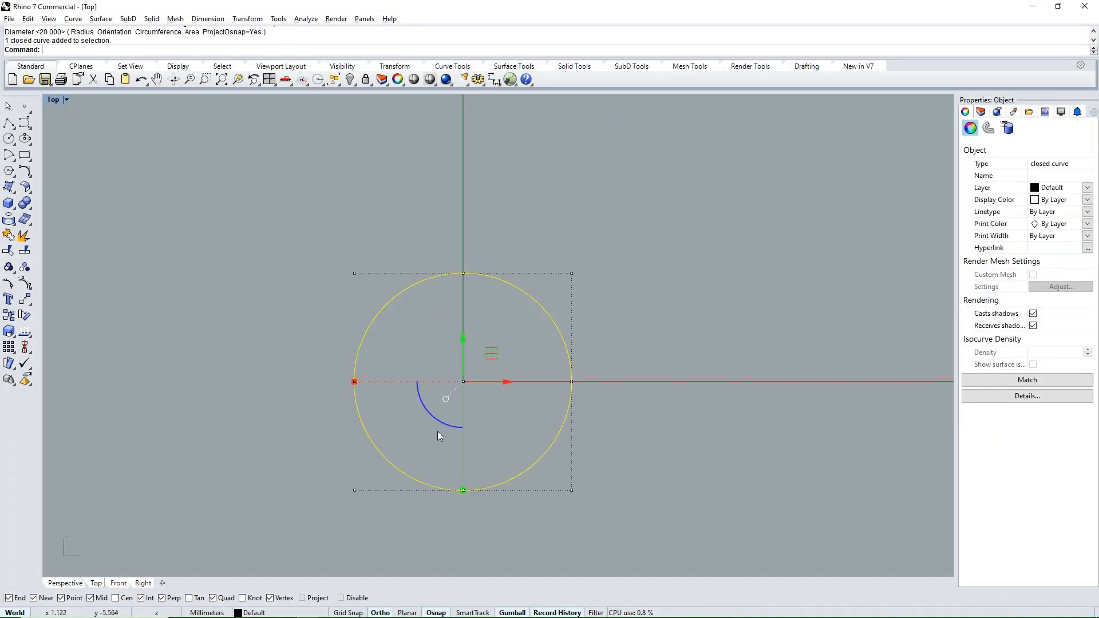
left_click(32, 180)
left_click(154, 193)
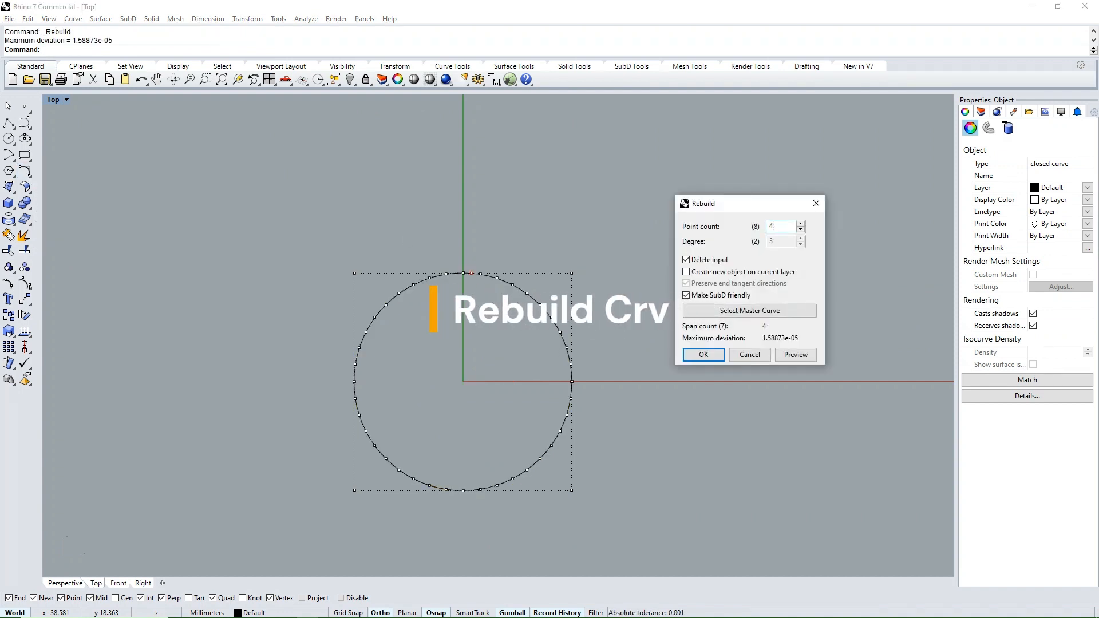
key("Return")
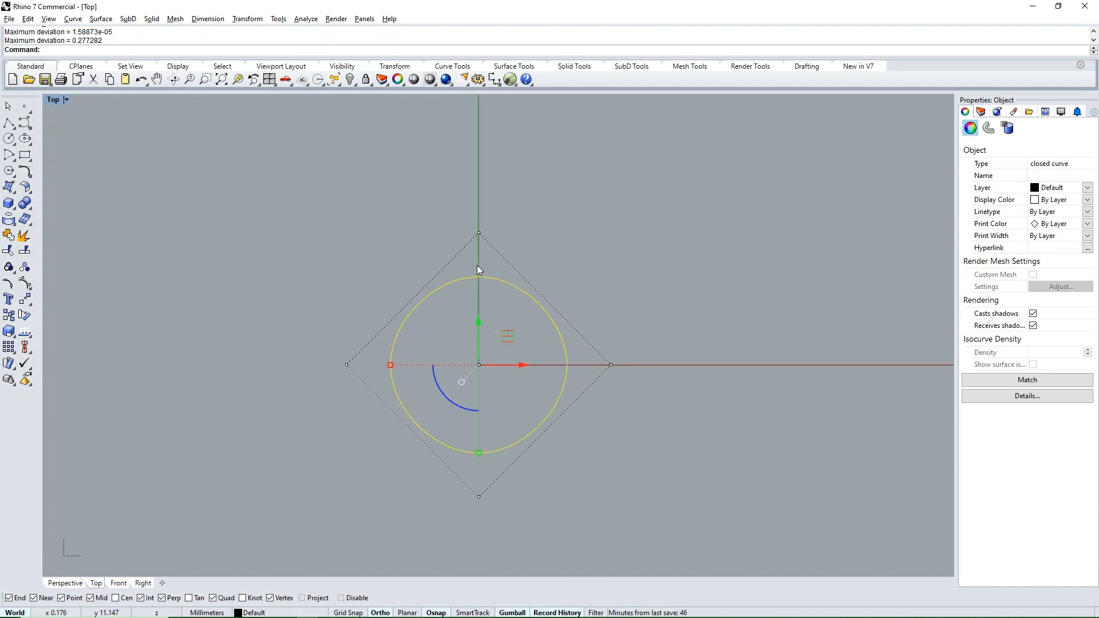
Reshape the rebuilt circle into a rounded egg outline by moving its uppermost and lowermost control points upward along the Y axis.
left_click(478, 233)
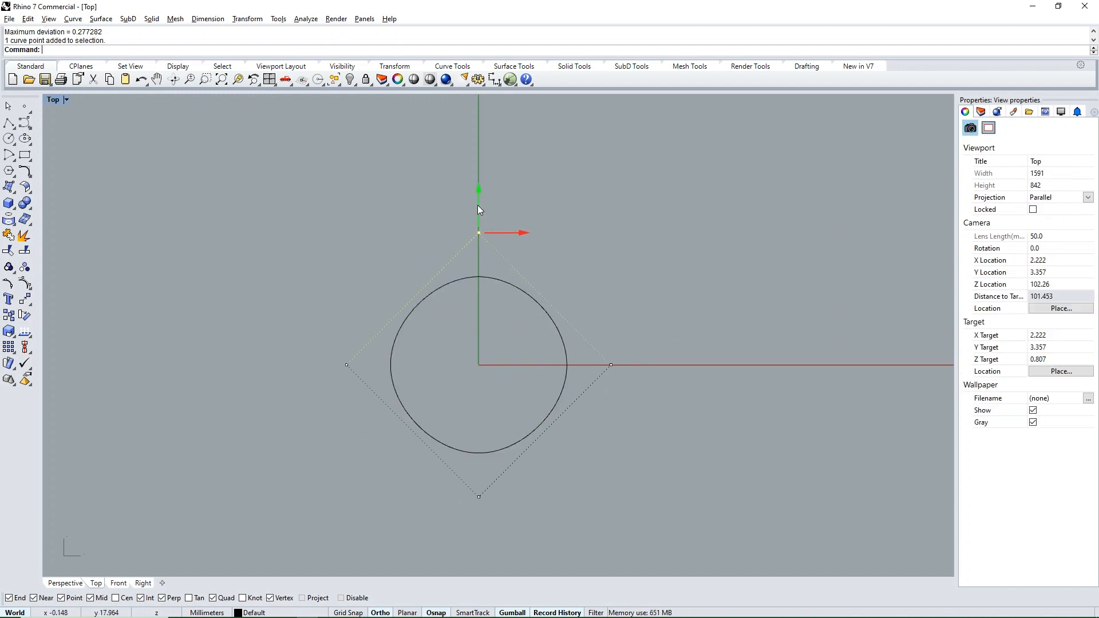
left_click_drag(478, 206, 480, 122)
left_click(479, 497)
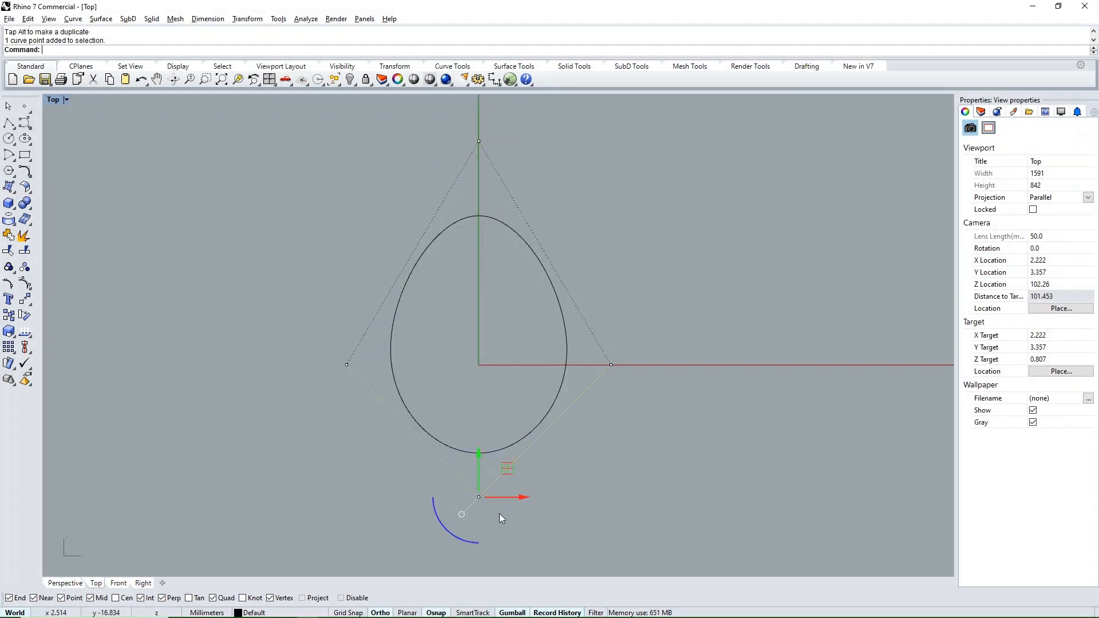
left_click_drag(479, 470, 486, 394)
scroll(512, 459, "down", 4)
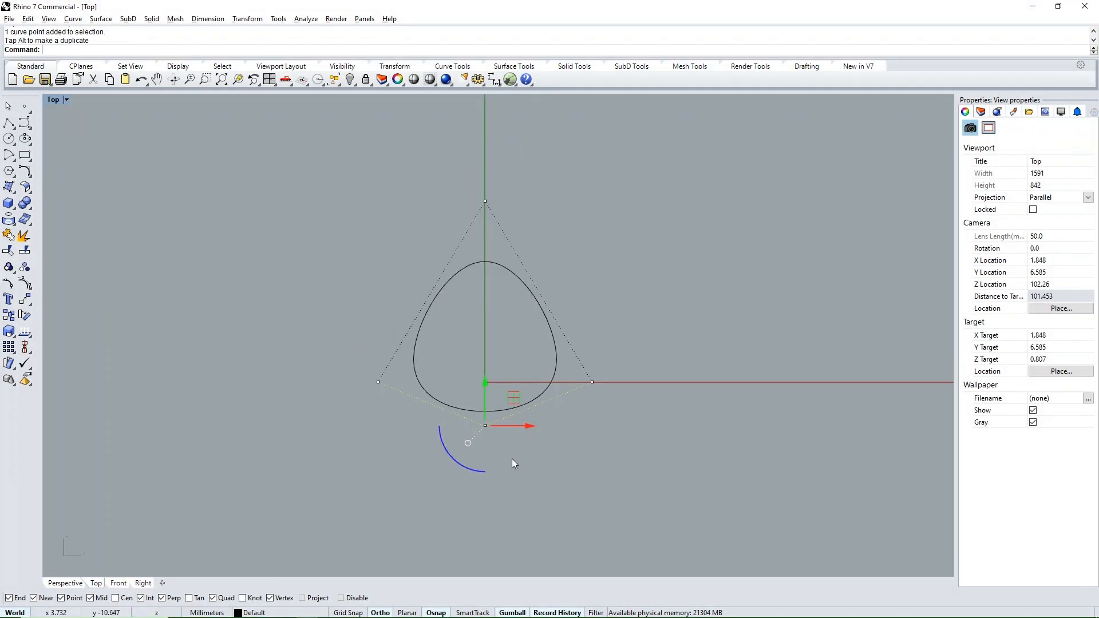
key("Escape")
scroll(504, 347, "up", 3)
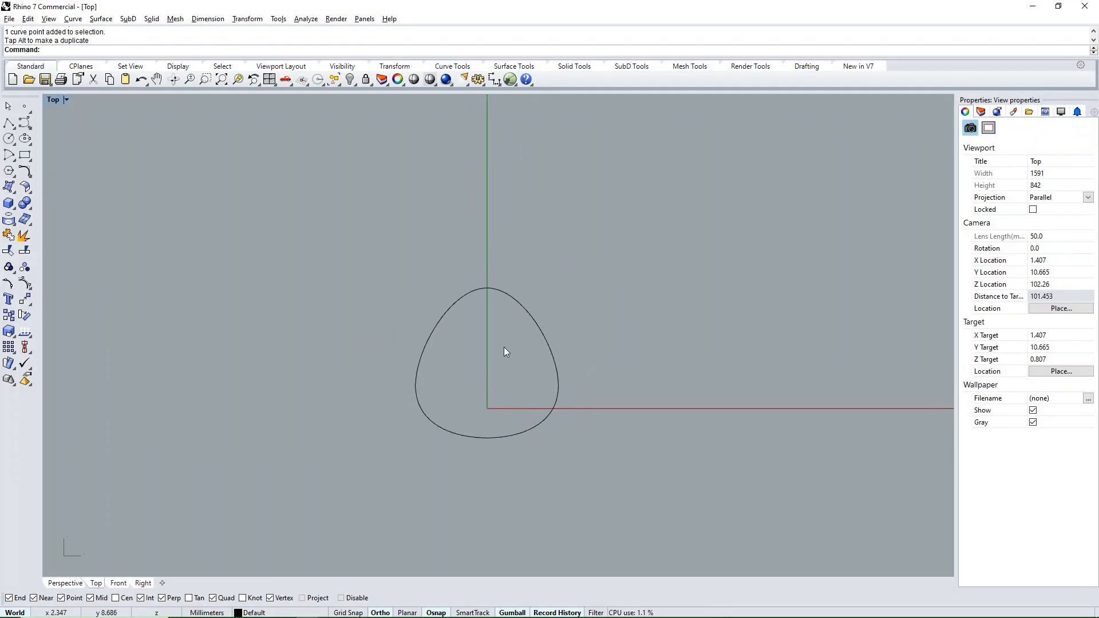
Measure the length of the closed egg-shaped curve.
left_click(536, 312)
left_click(132, 306)
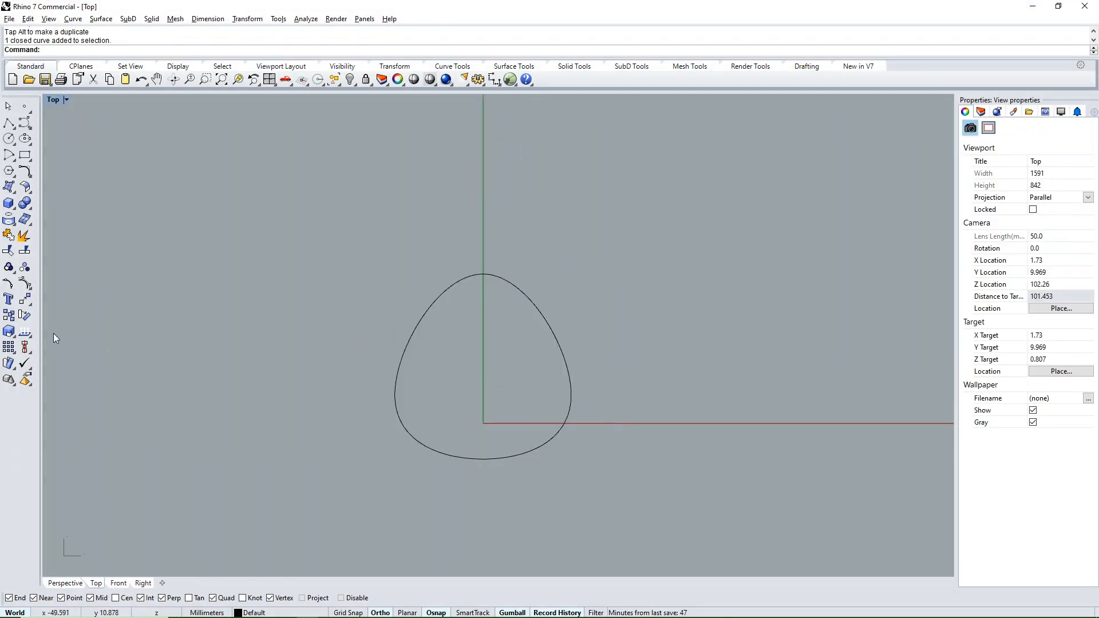
left_click(455, 292)
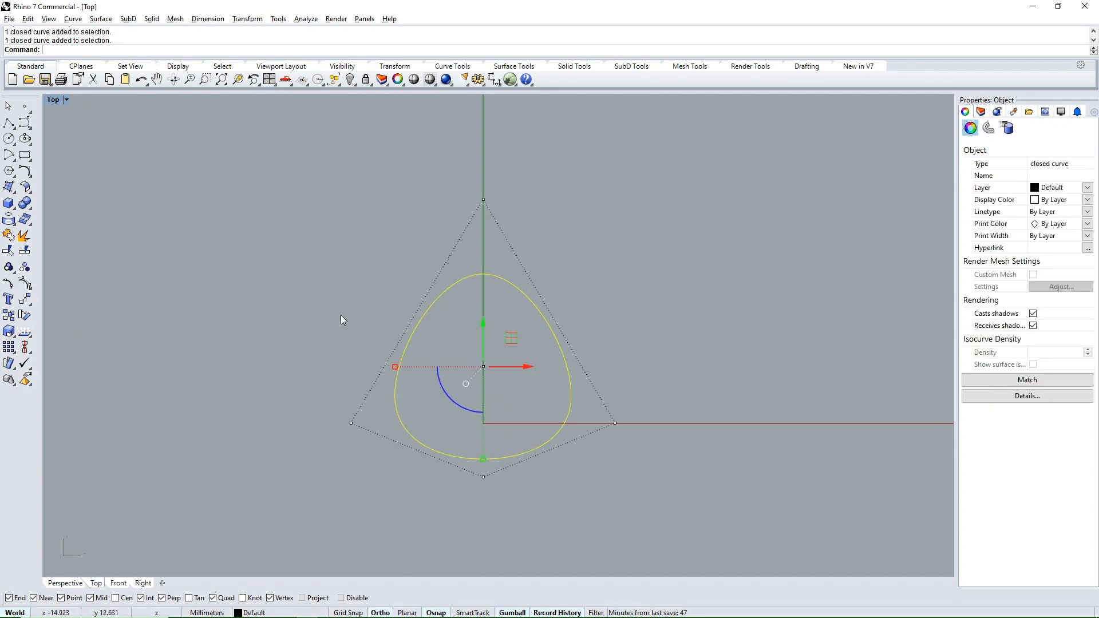
left_click(33, 339)
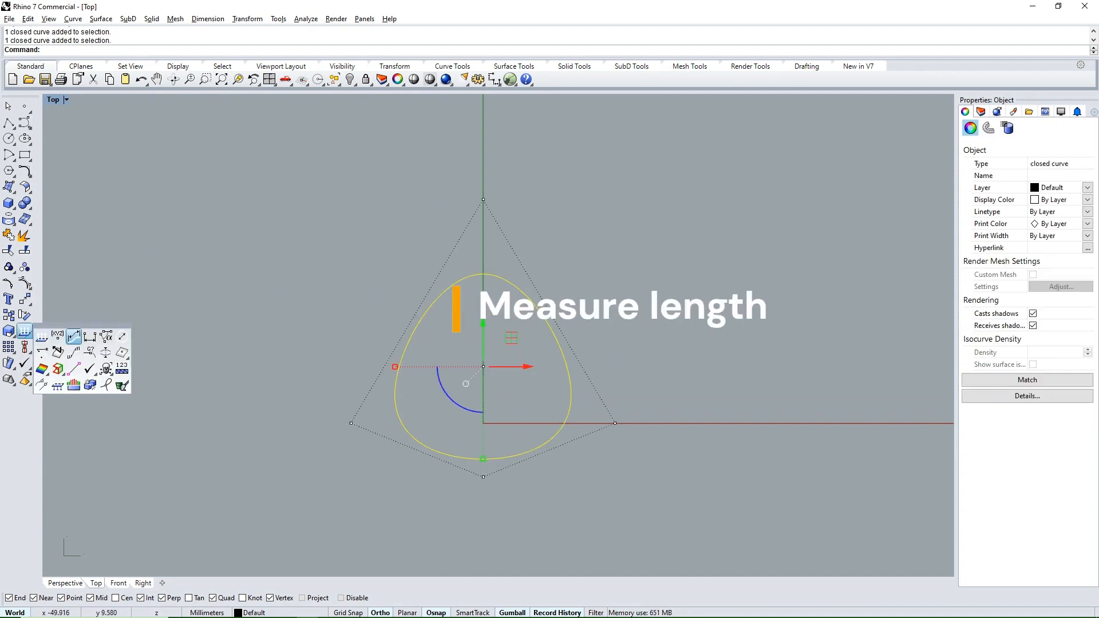
left_click(73, 336)
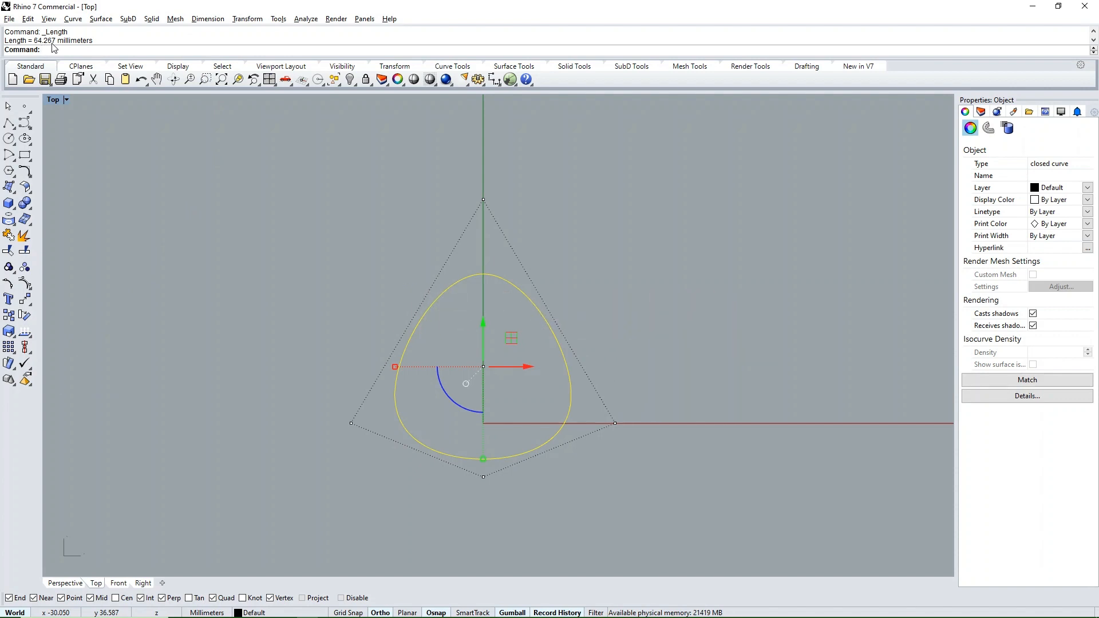
left_click(125, 160)
Draw a straight polyline from the origin up along the Y axis with a length of 64.267 mm.
left_click(9, 123)
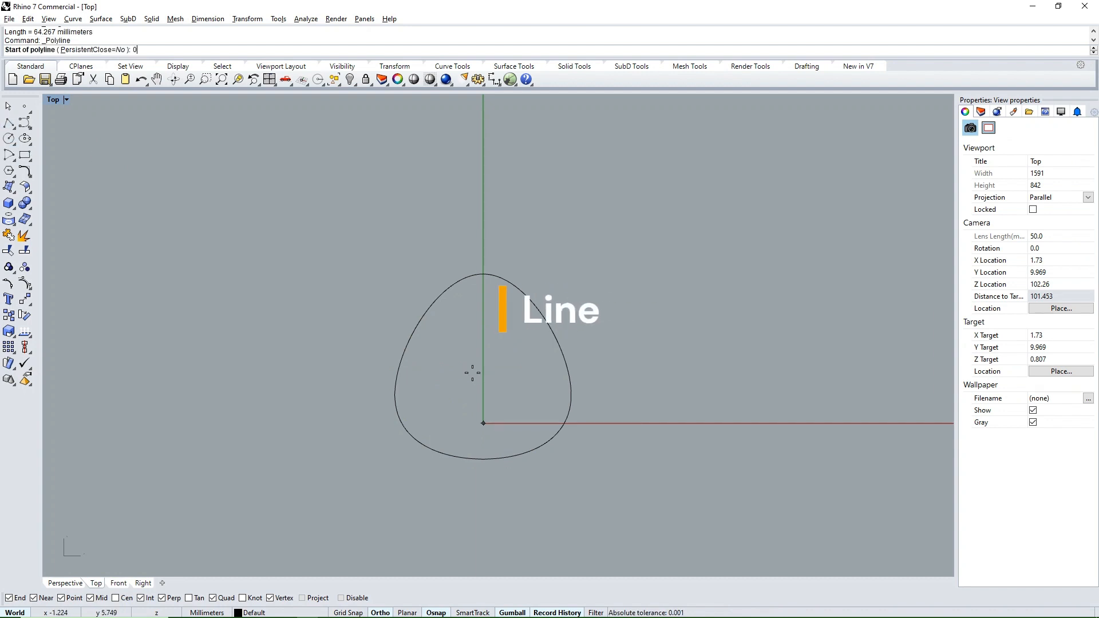
type("0")
key("Return")
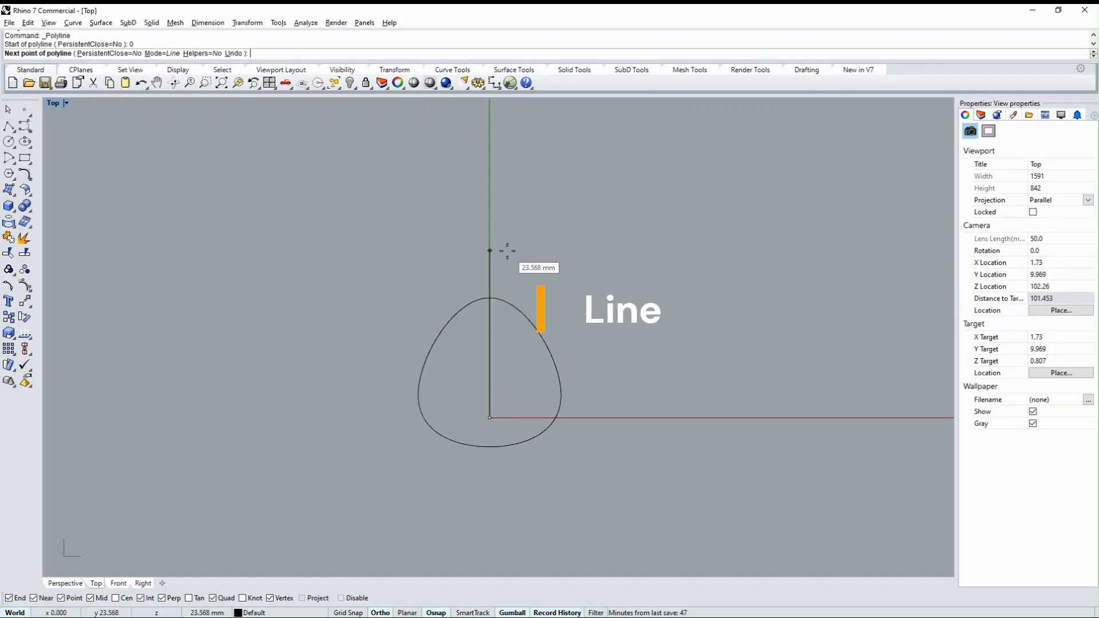
type("64")
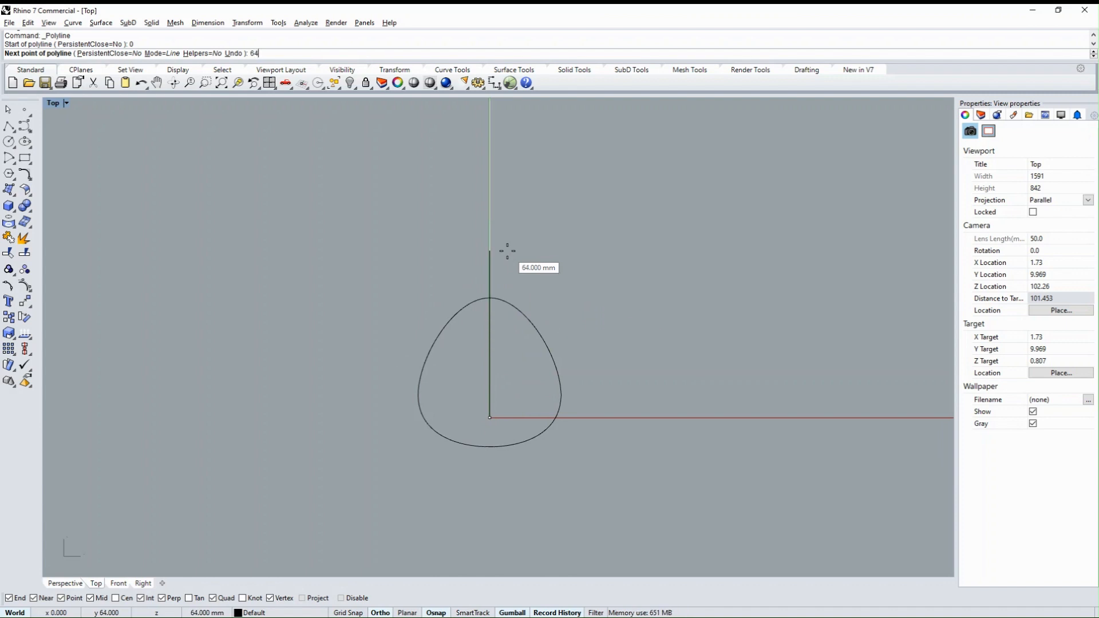
type(".267")
key("Return")
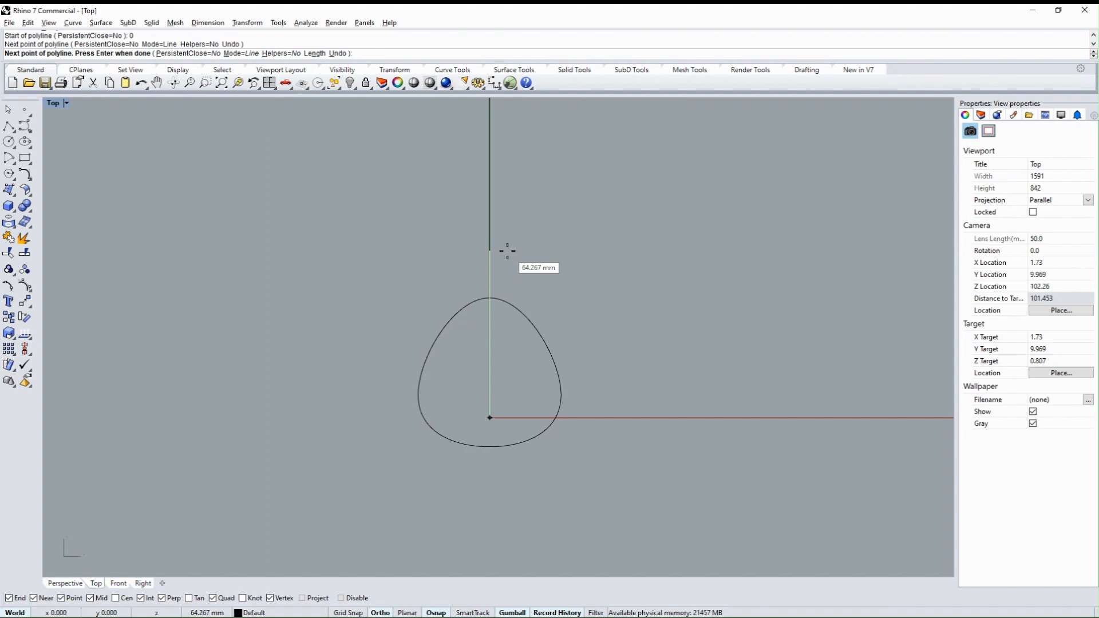
scroll(492, 384, "down", 4)
key("Return")
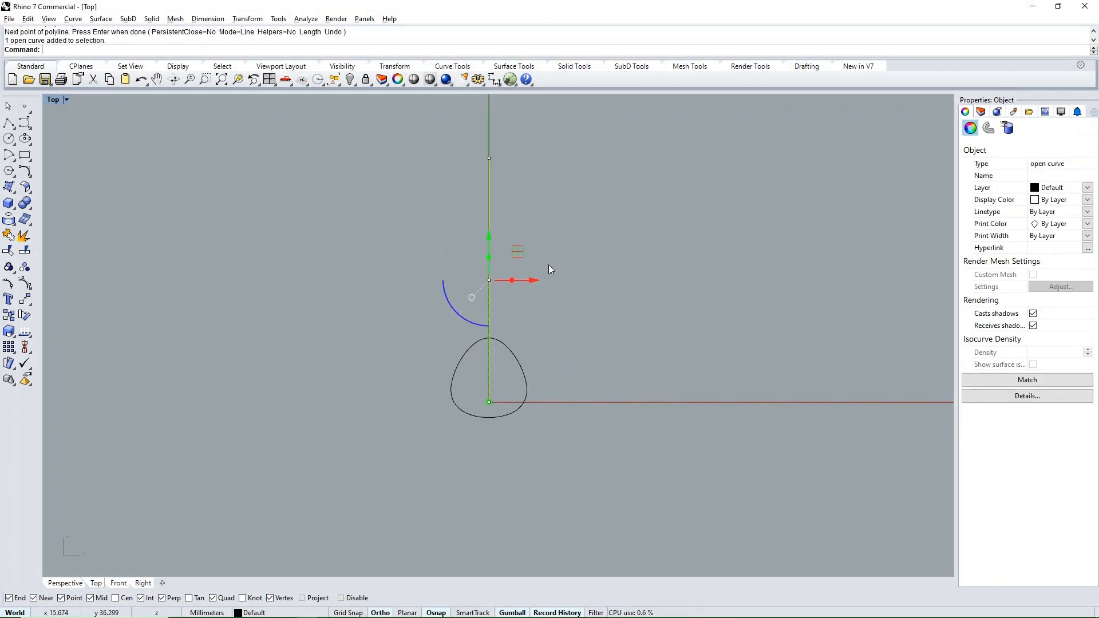
Offset the vertical line by 3 mm to both sides.
scroll(548, 269, "up", 2)
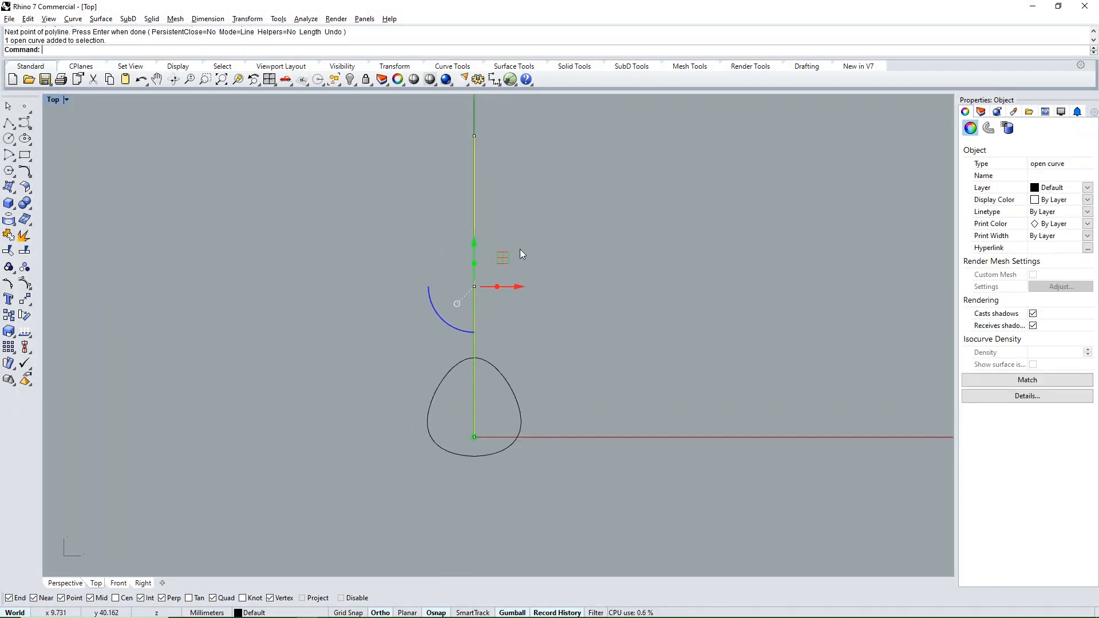
left_click(31, 177)
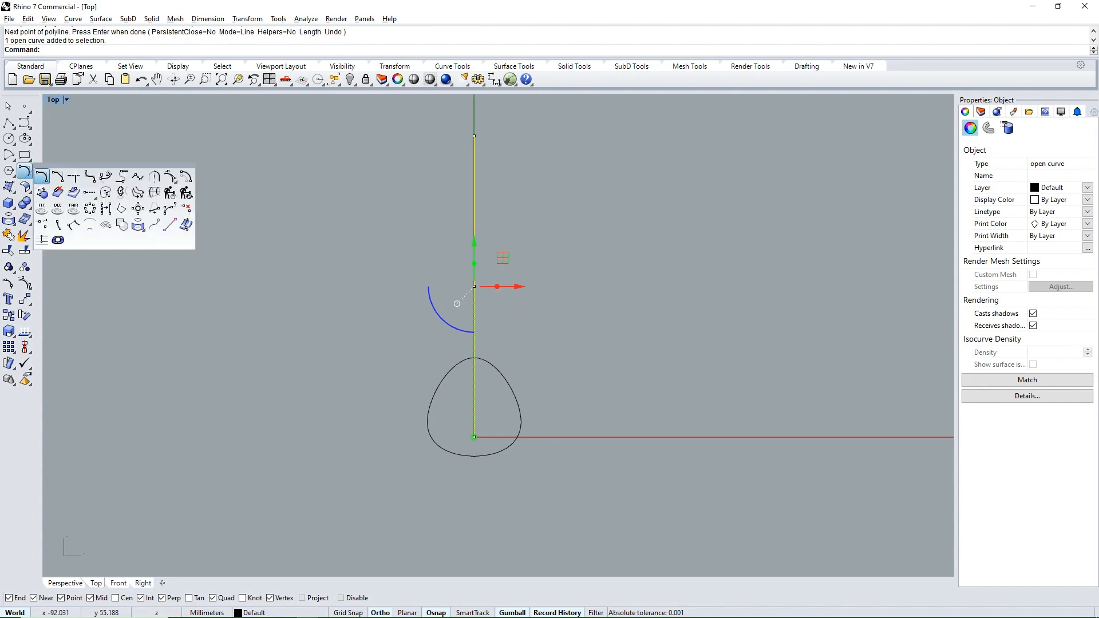
left_click(187, 183)
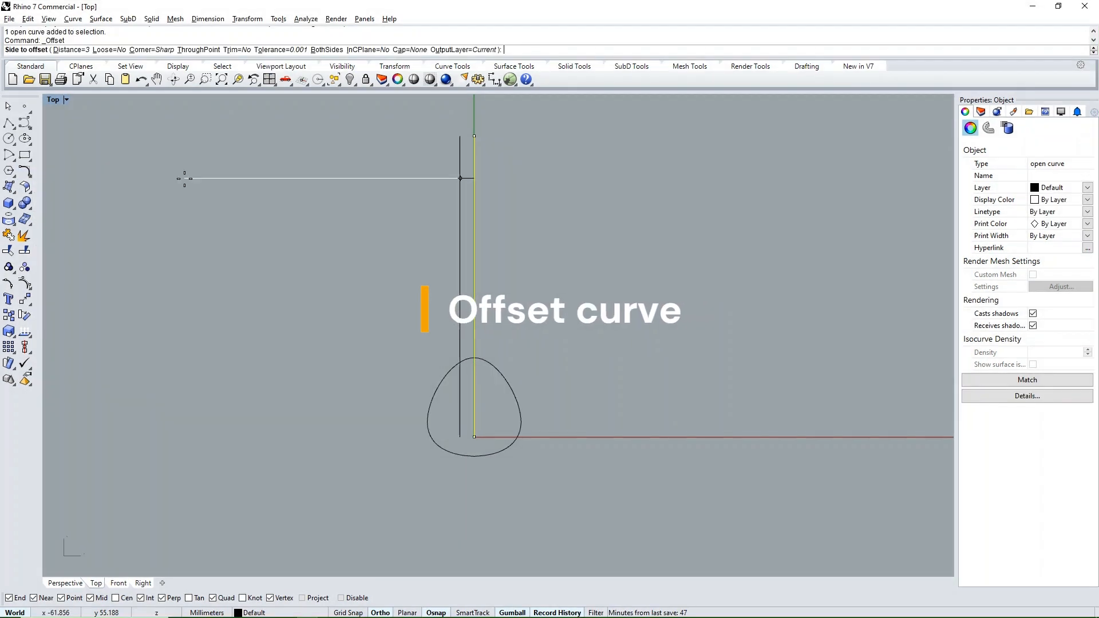
left_click(327, 50)
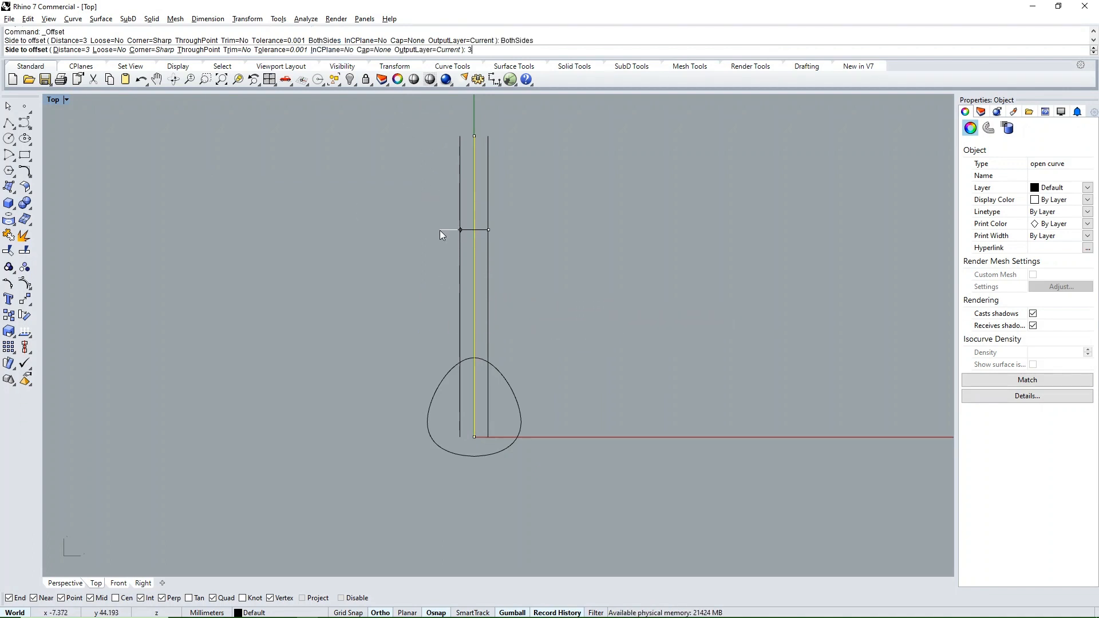
type("3")
key("Return")
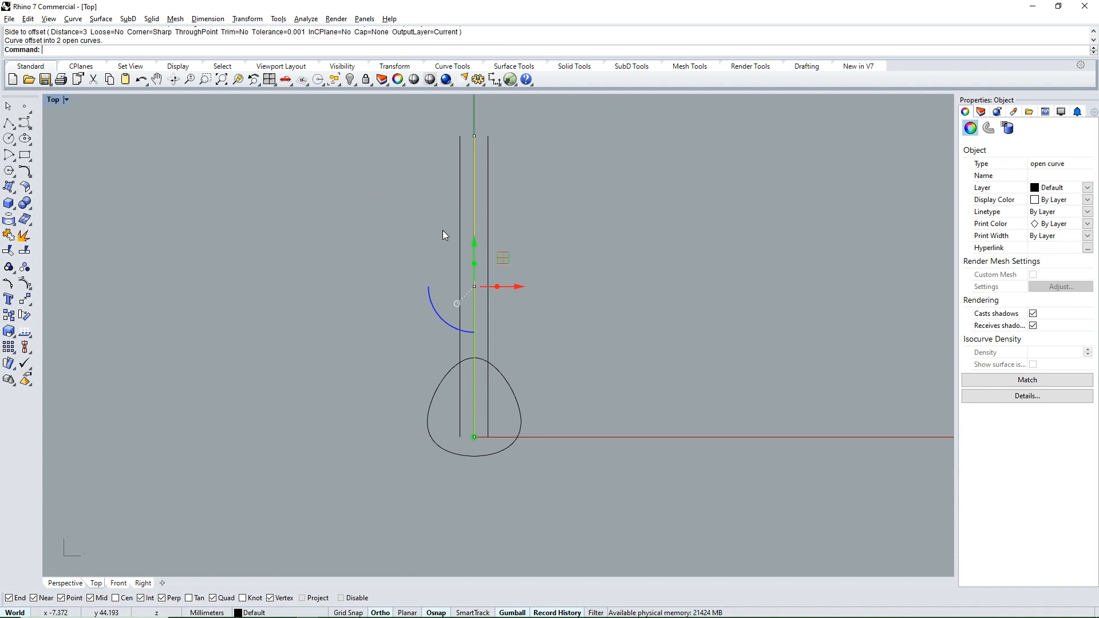
Loft a flat strip surface between the two offset lines.
left_click(537, 226)
left_click(488, 232)
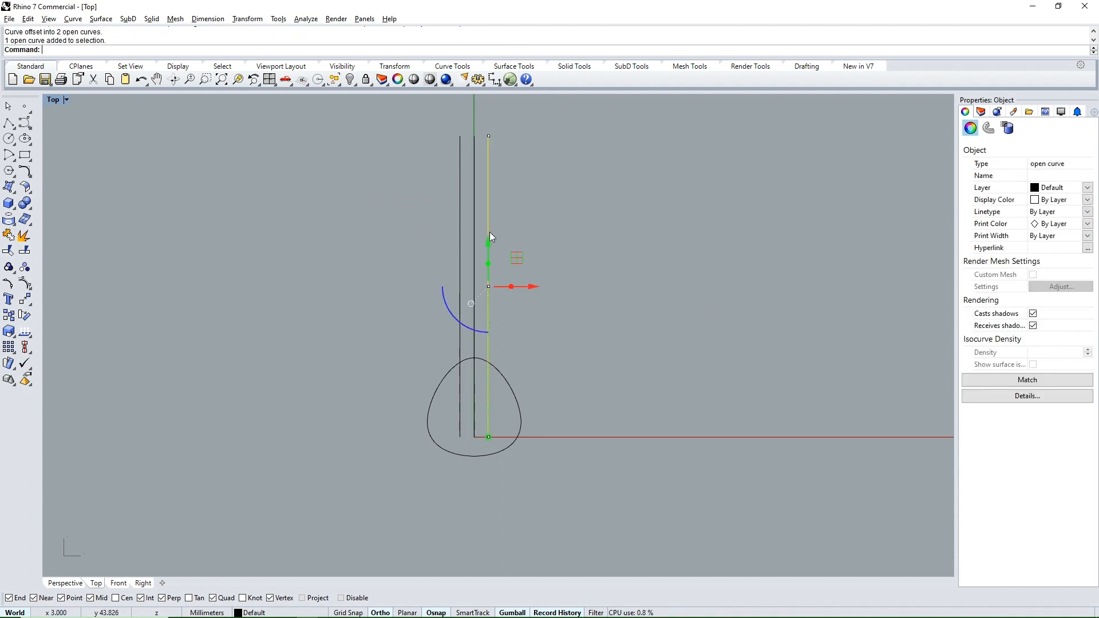
left_click(459, 227, "shift")
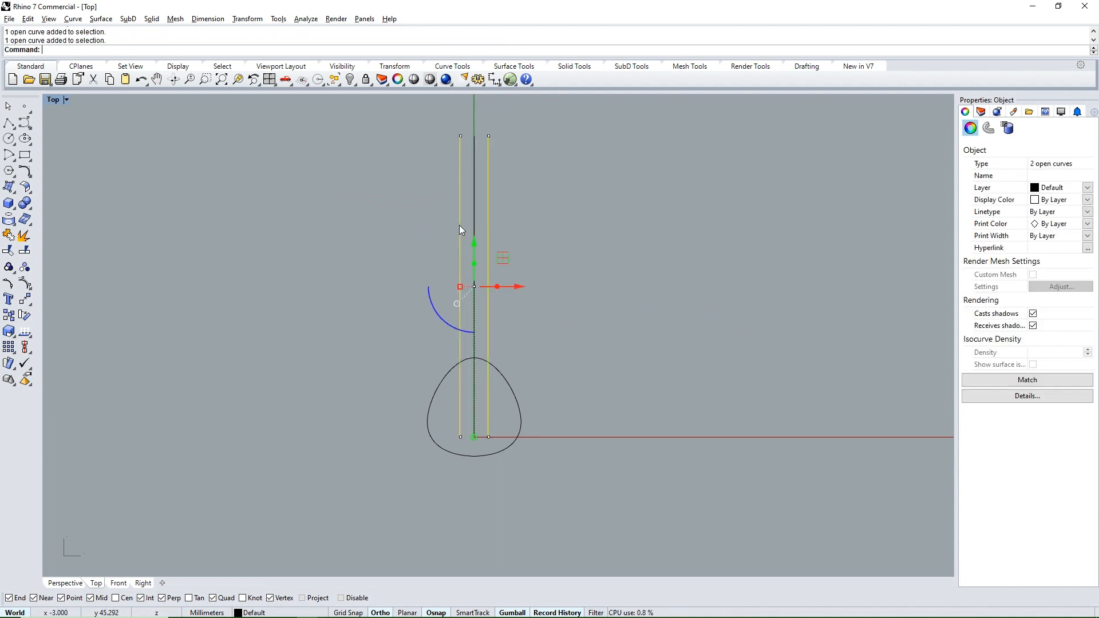
left_click(10, 188)
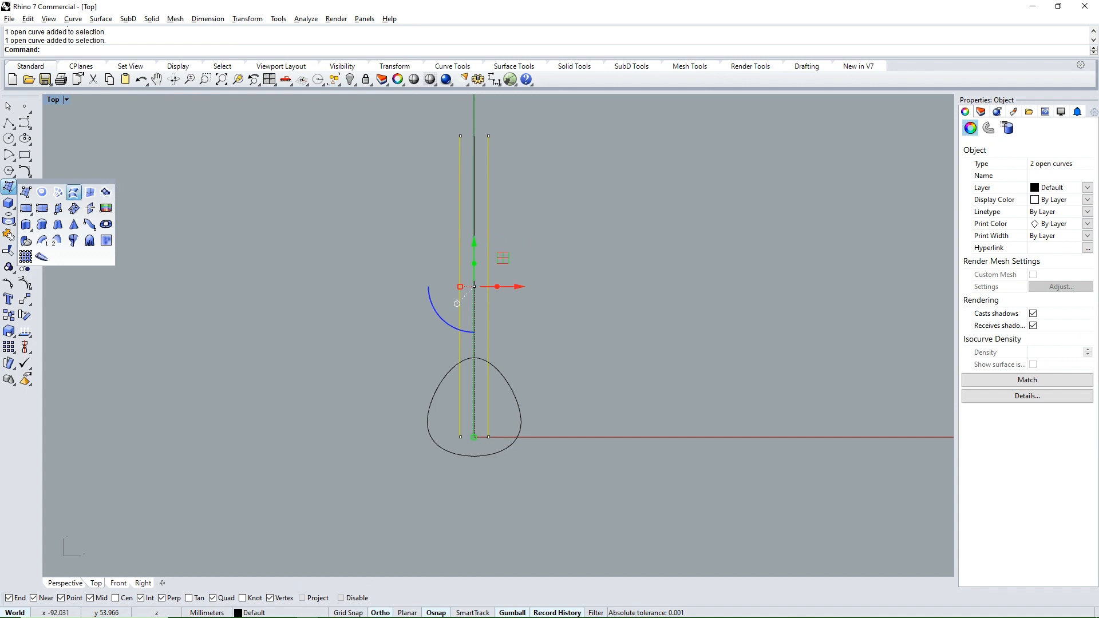
left_click(73, 192)
left_click(523, 383)
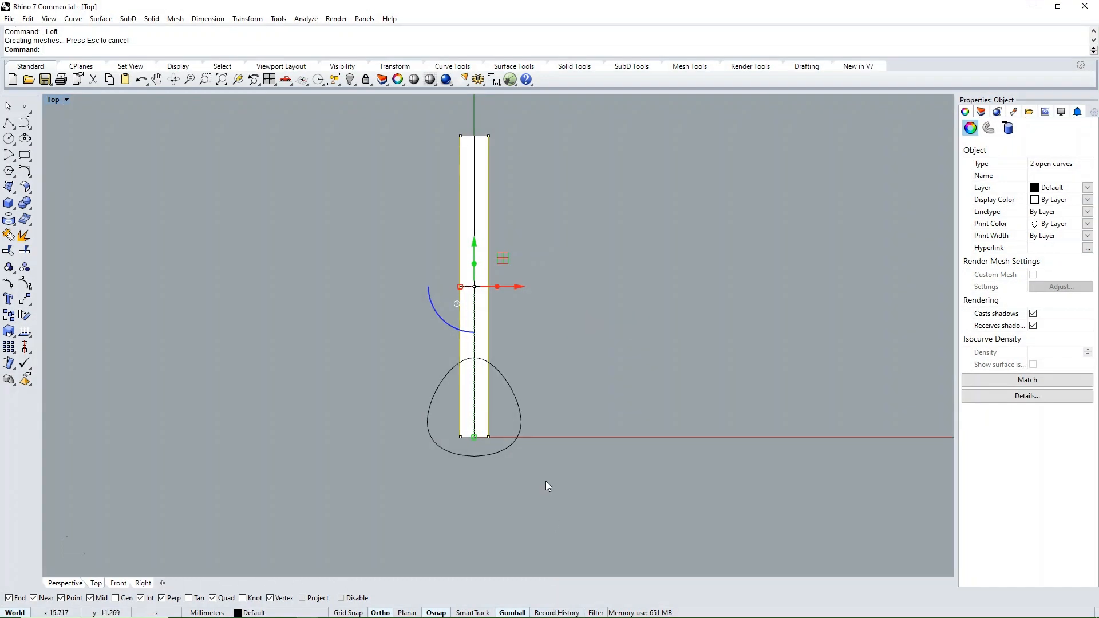
Twist the flat strip surface by -540° about its lengthwise centre line, with the axis running from the far end to the origin.
left_click(544, 261)
left_click(483, 217)
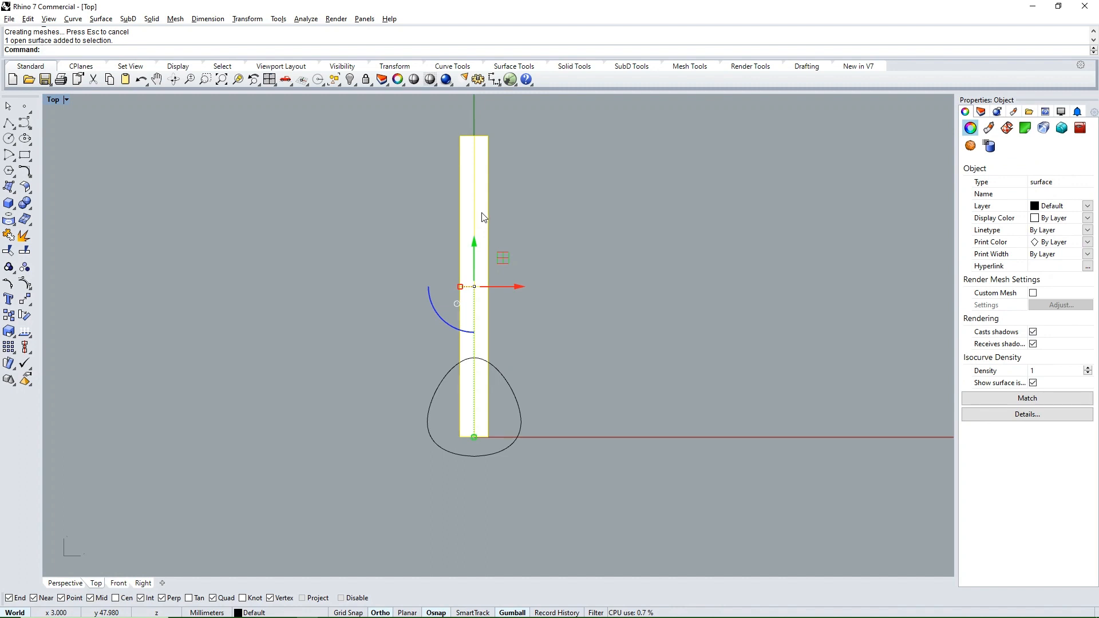
left_click(31, 305)
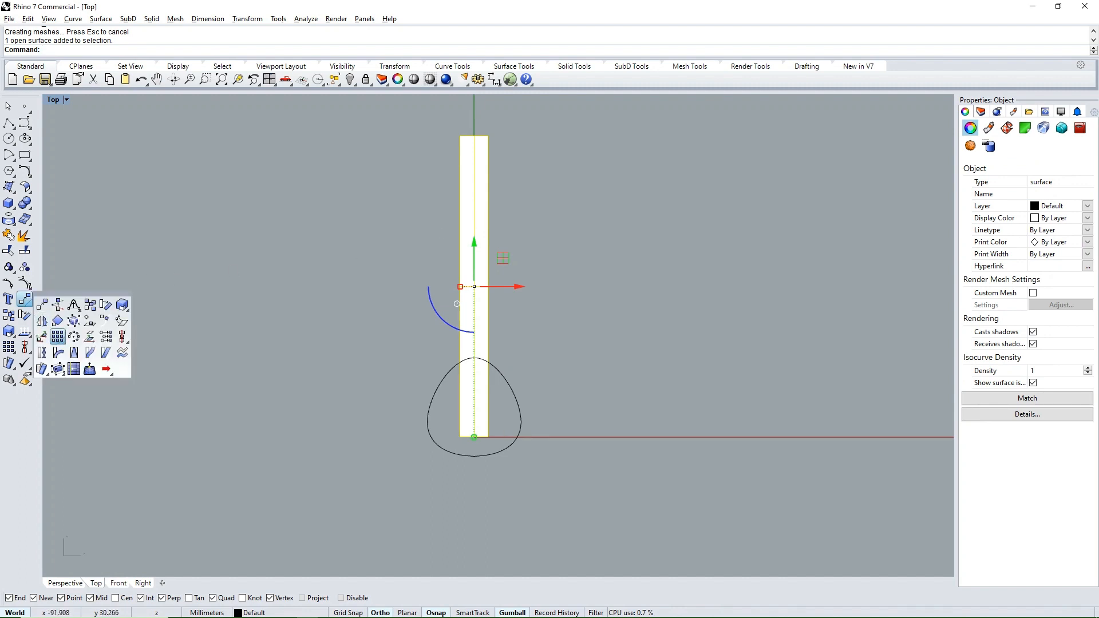
left_click(41, 355)
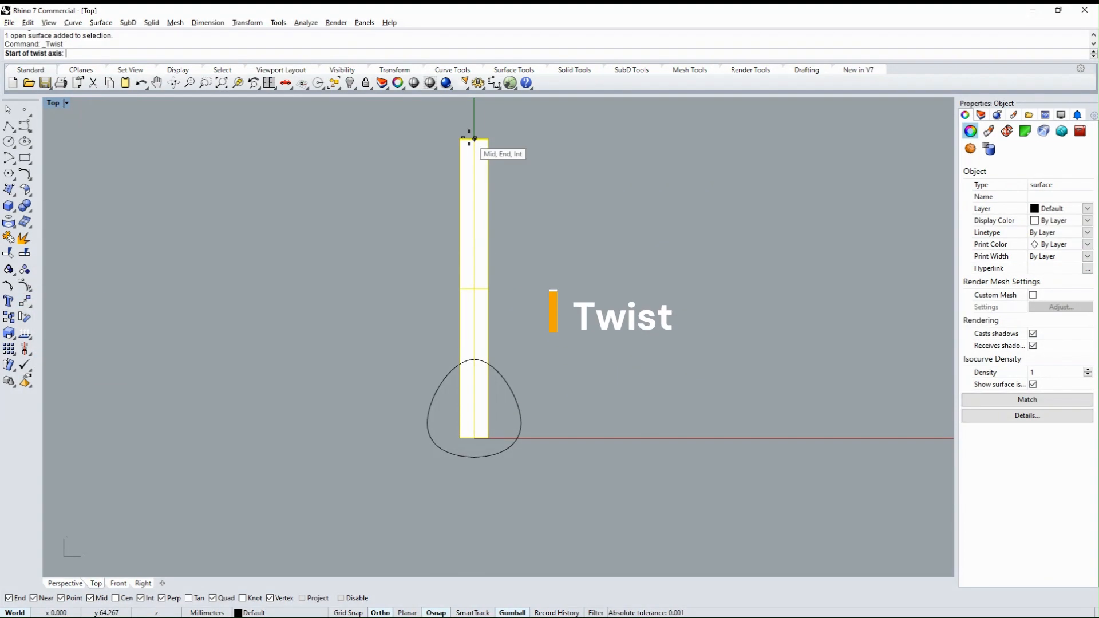
left_click(475, 139)
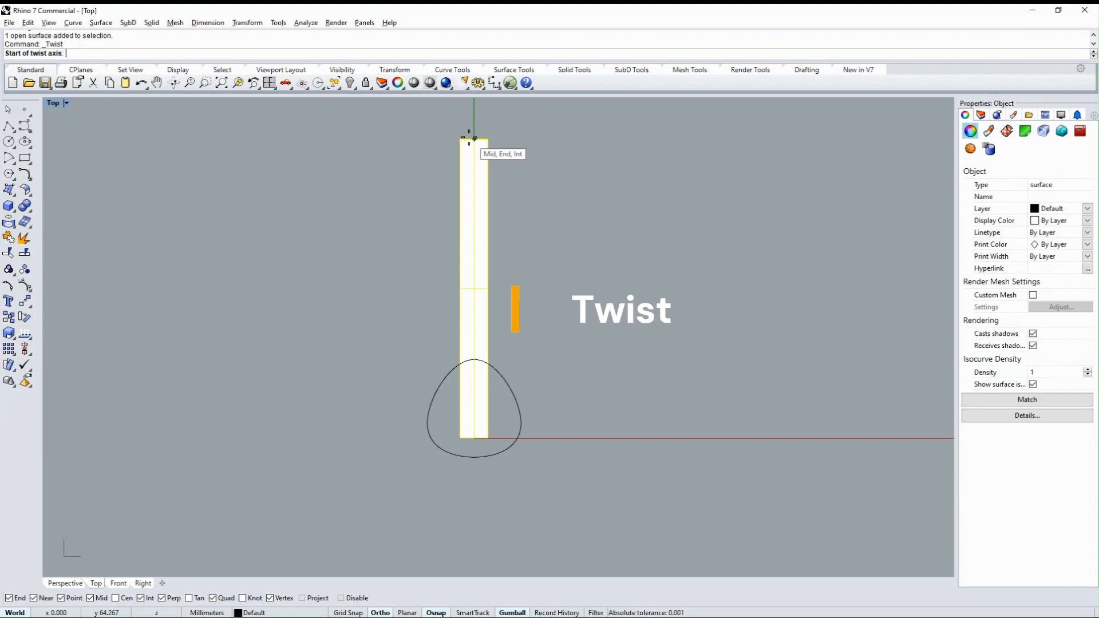
left_click(474, 438)
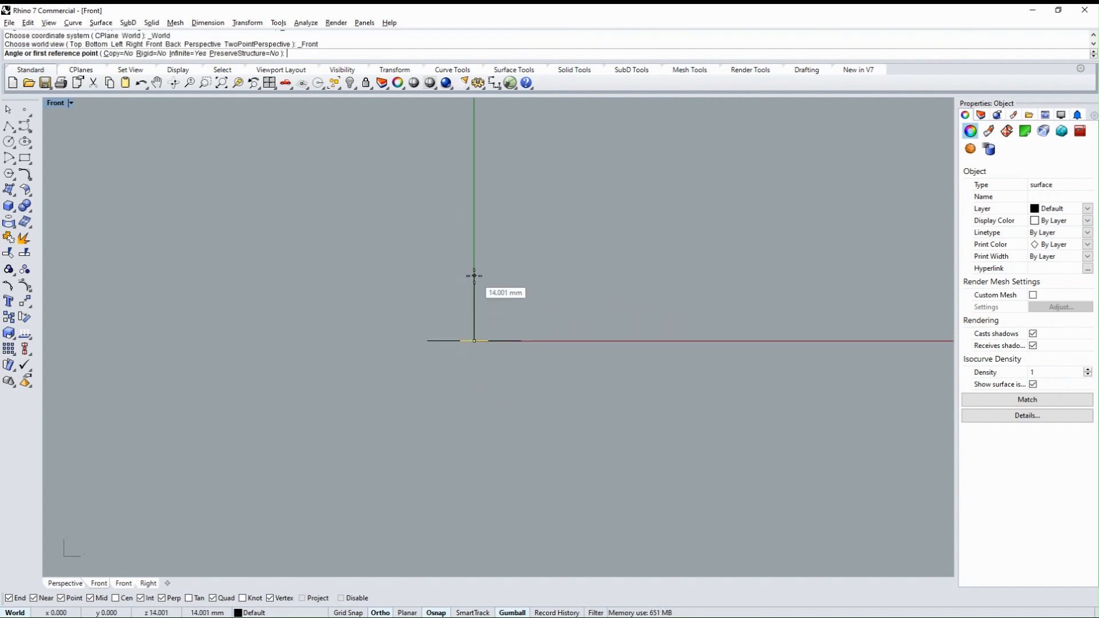
left_click(474, 267)
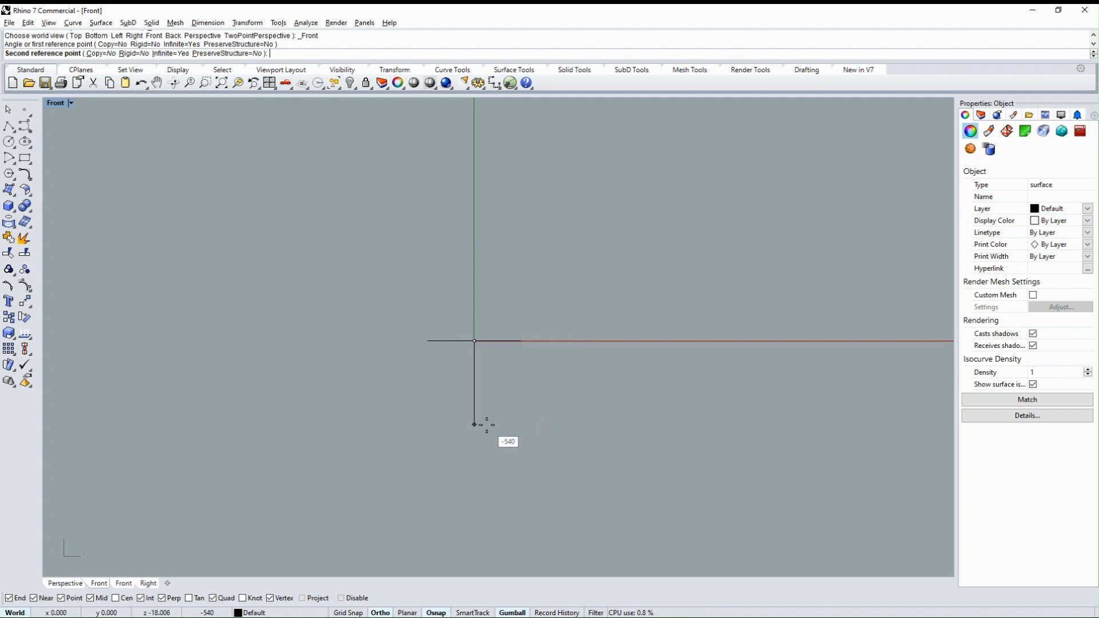
left_click(486, 425)
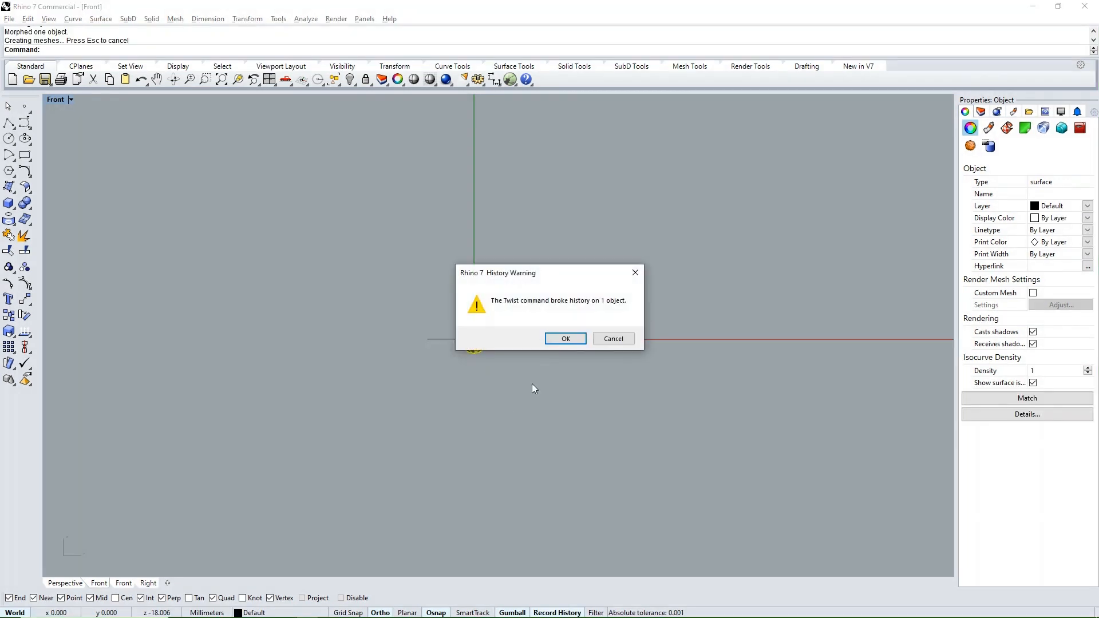
left_click(561, 337)
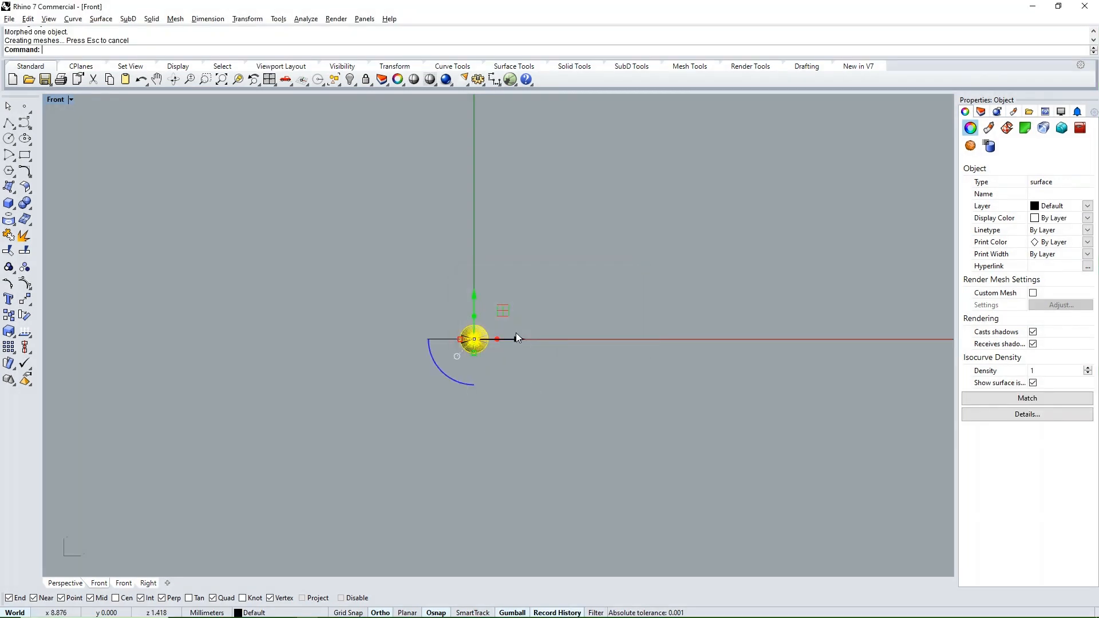
Flow a copy of the twisted strip along the egg-shaped curve with Copy and Stretch set to Yes.
key("ctrl+F4")
left_click(570, 359)
right_click_drag(571, 359, 533, 418)
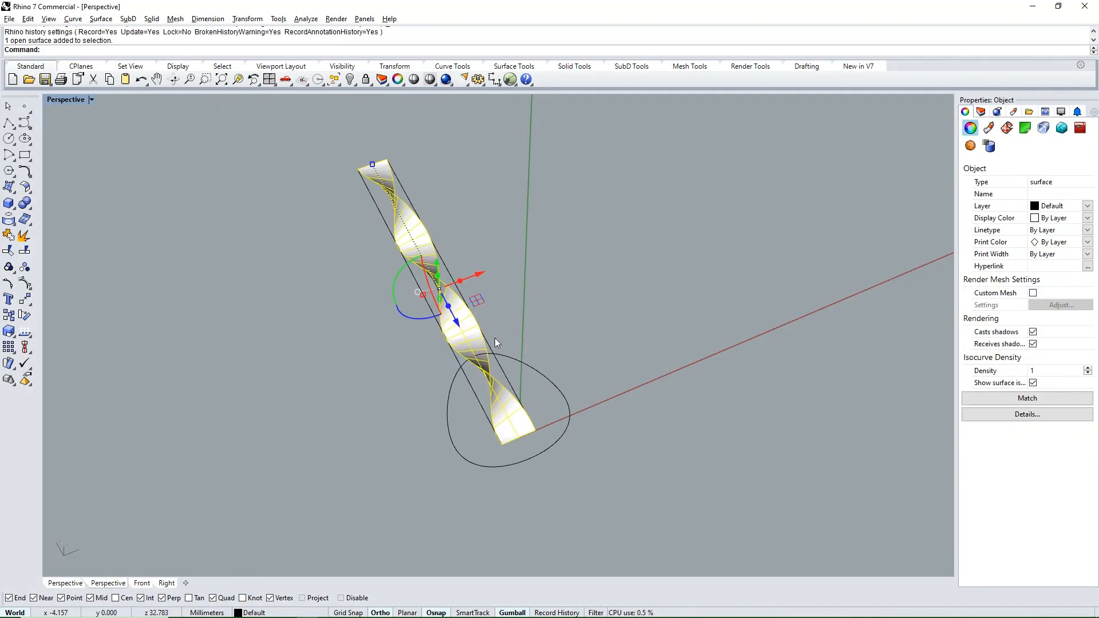
left_click(247, 19)
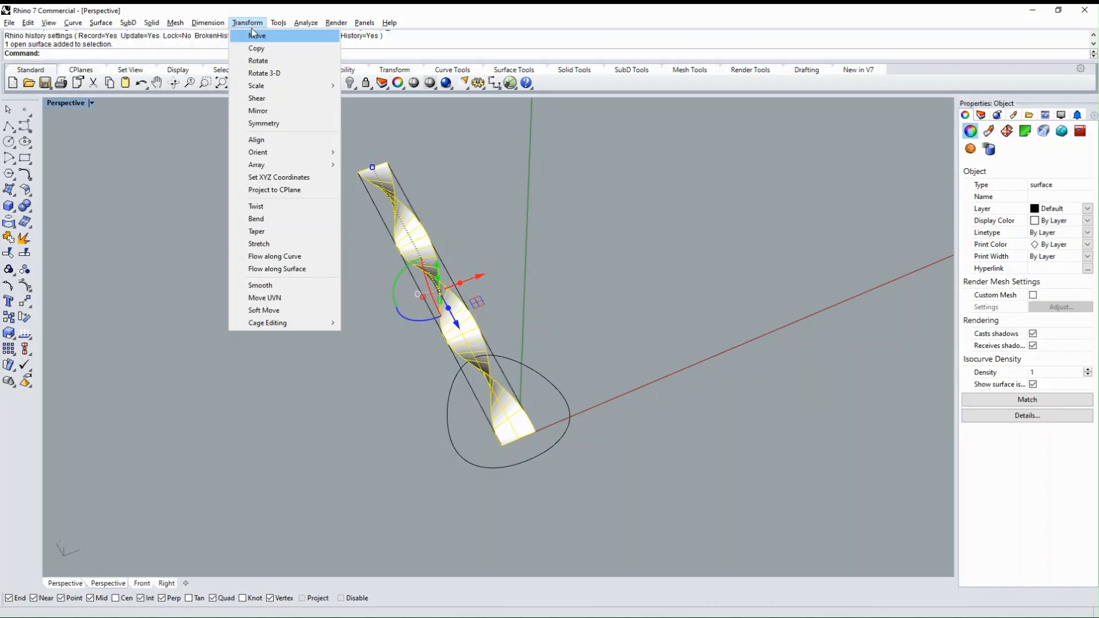
left_click(295, 256)
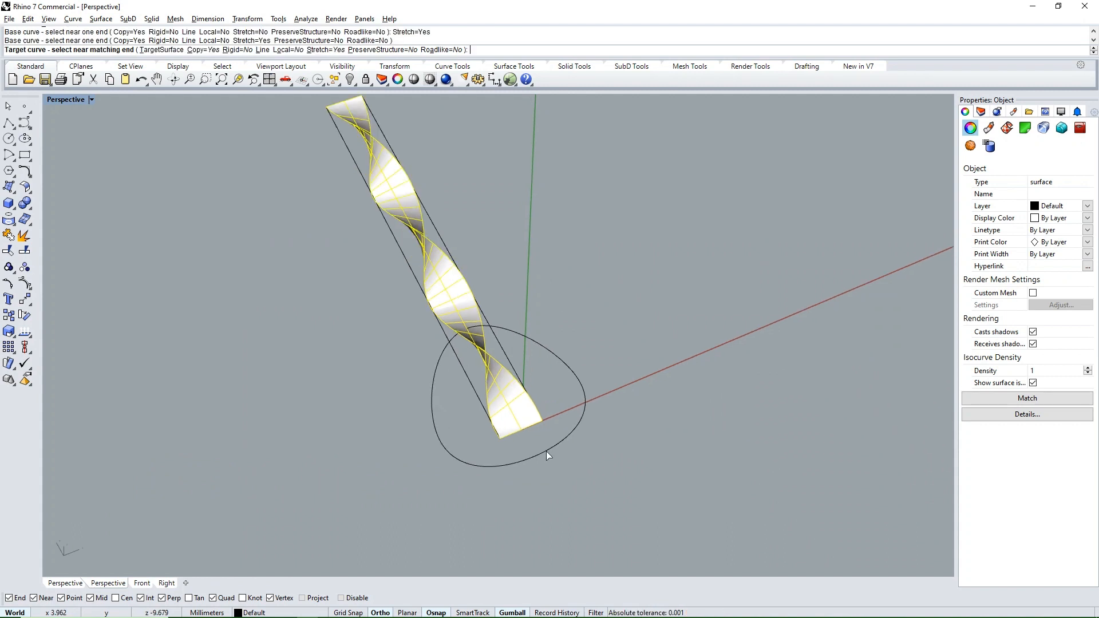
left_click(546, 452)
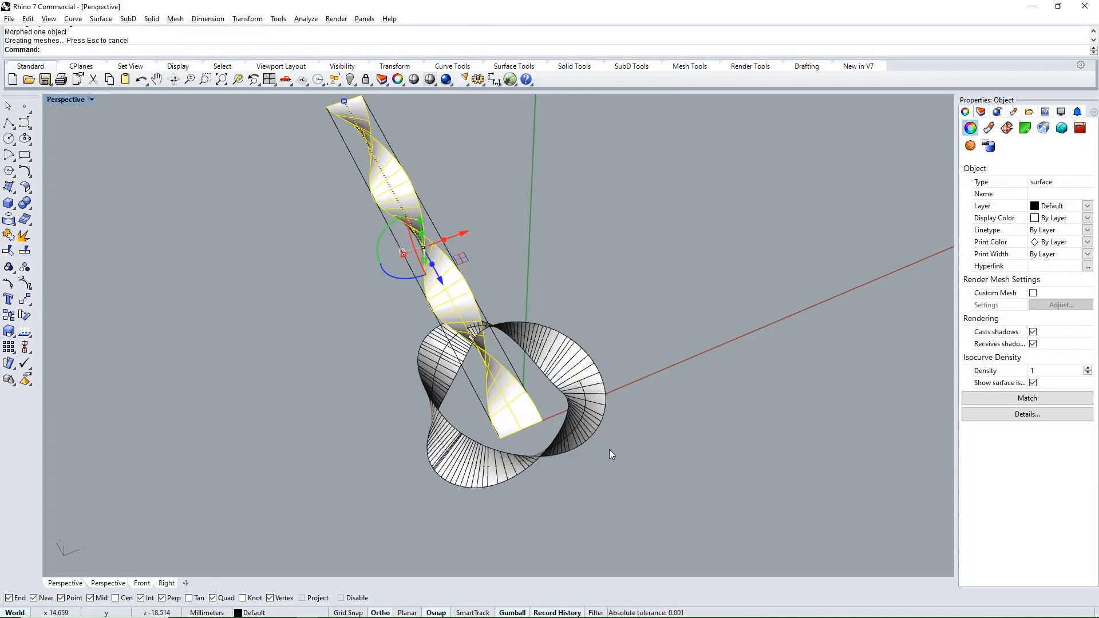
Delete the straight twisted strip together with its centre line and two side lines.
right_click_drag(610, 449, 535, 454)
left_click(620, 387)
scroll(607, 252, "down", 4)
left_click_drag(606, 243, 369, 301)
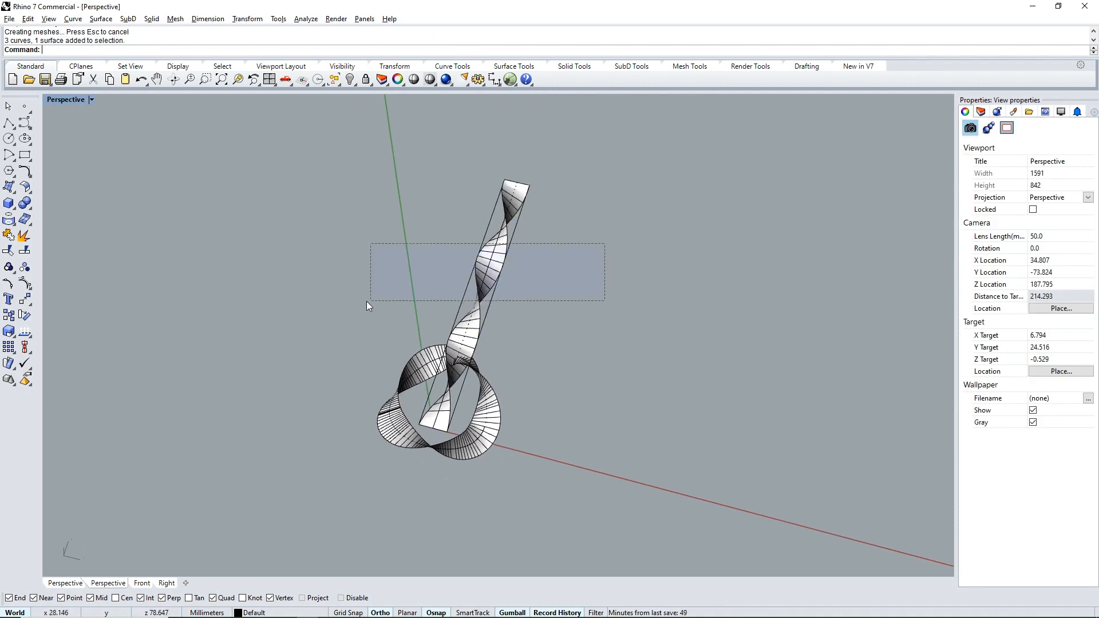
key("Delete")
right_click_drag(462, 412, 458, 426)
Examine the twisted ring surface from above and from an angle.
key("ctrl+F1")
scroll(459, 471, "up", 8)
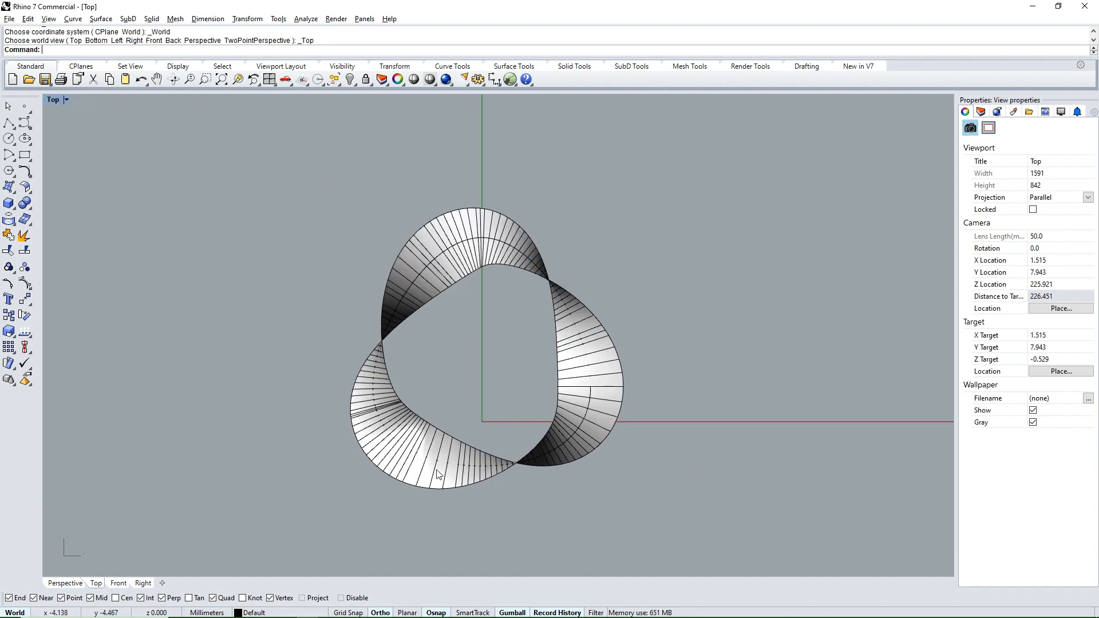
left_click(438, 474)
left_click(711, 375)
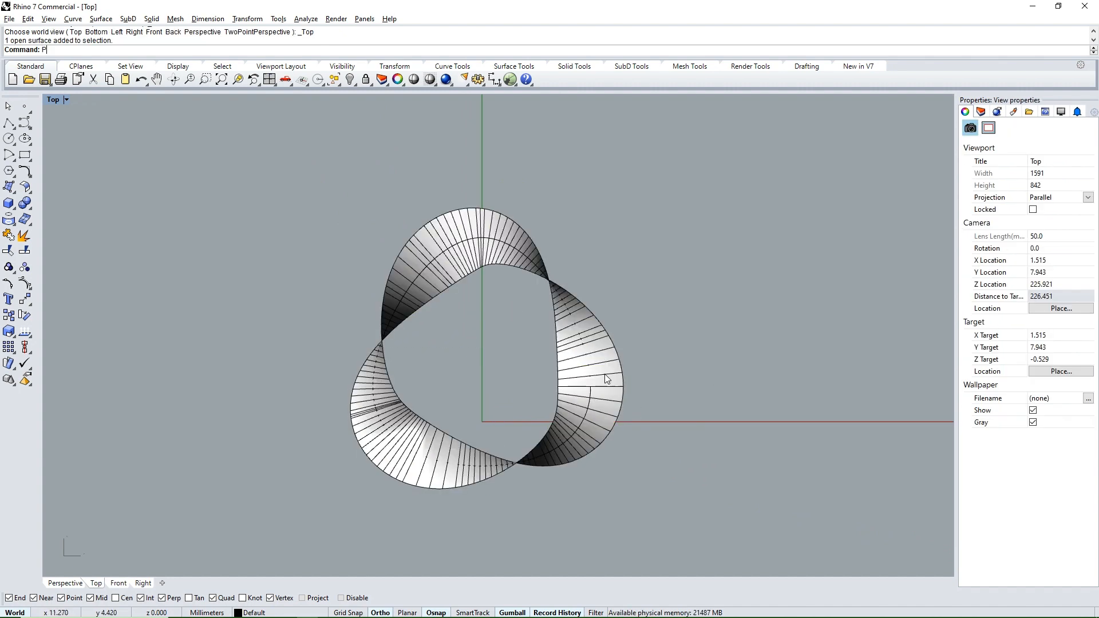
key("Return")
right_click_drag(614, 382, 555, 437)
key("ctrl+F1")
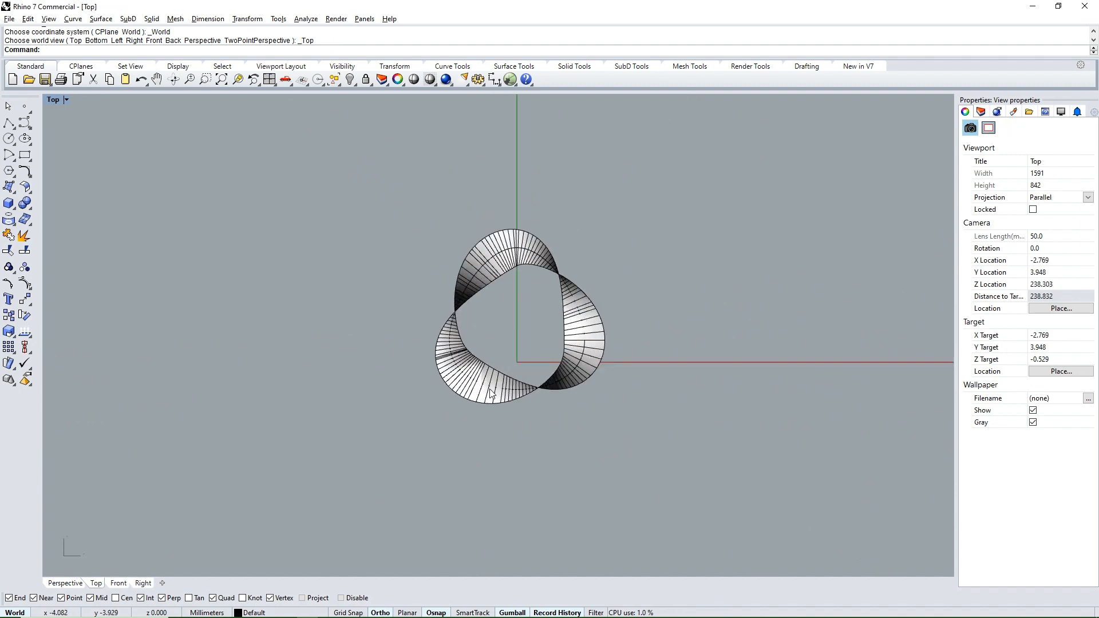
left_click(491, 394)
left_click(579, 456)
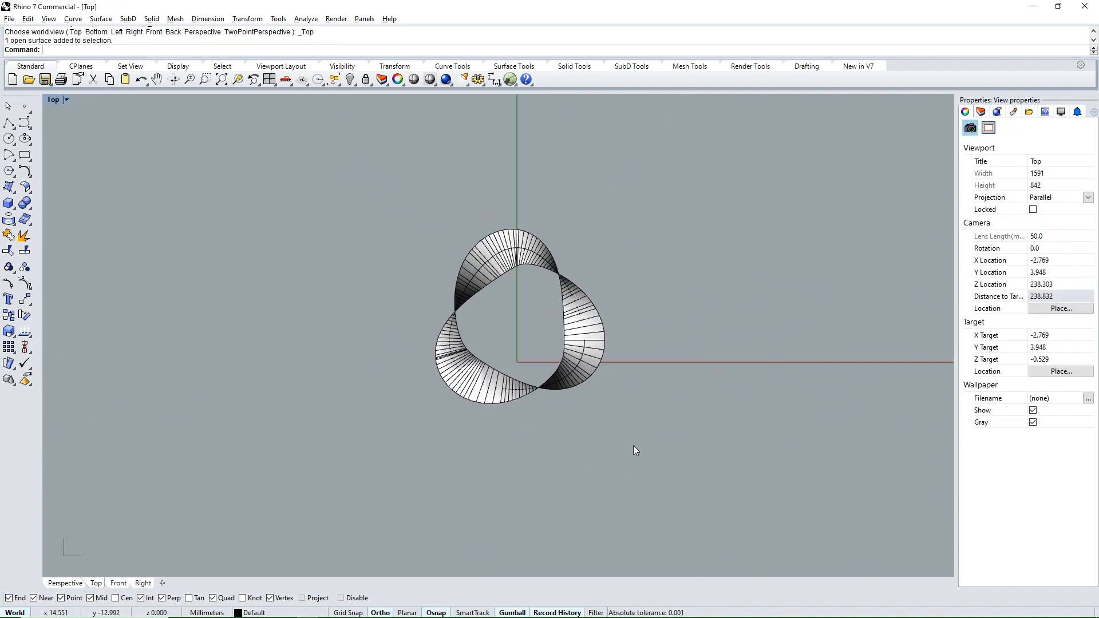
Duplicate both long edges of the twisted ring as curves and delete the ring surface.
left_click(26, 219)
left_click(50, 225)
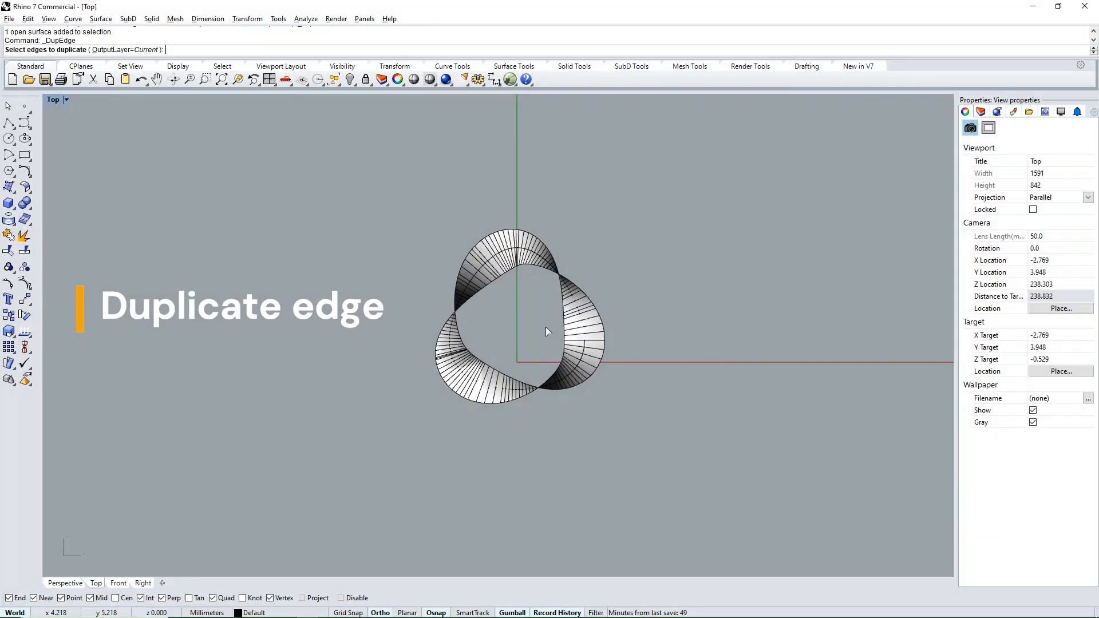
left_click(491, 367)
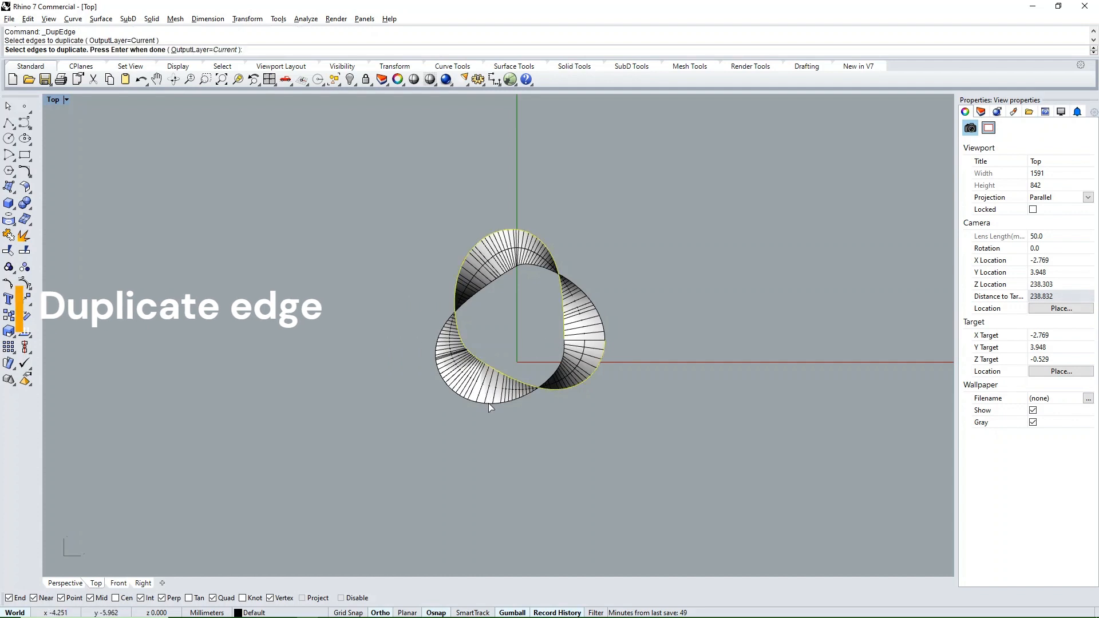
left_click(489, 403)
key("Return")
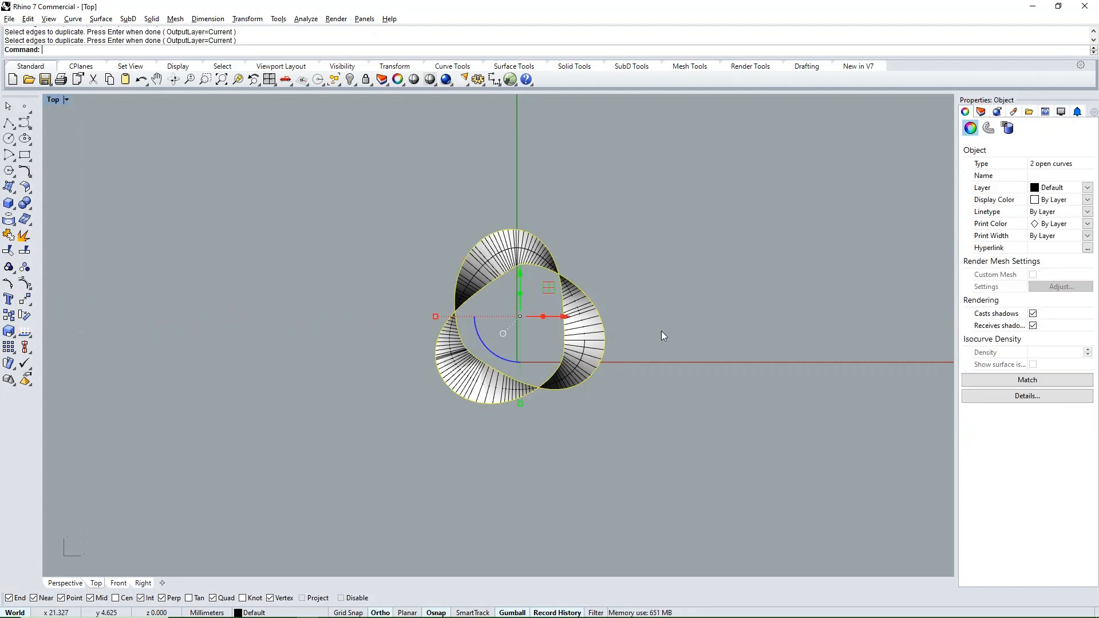
left_click(657, 329)
left_click(587, 324)
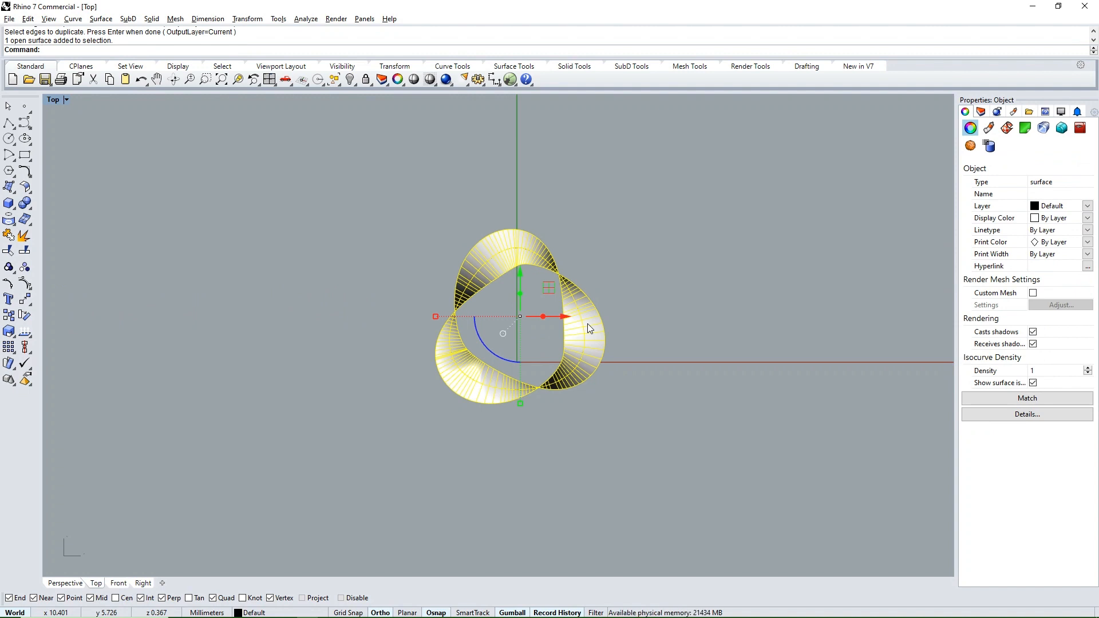
key("Delete")
Join the two open curve pieces along one duplicated edge and check the resulting edge curves by selecting them.
left_click(569, 338)
left_click(584, 332)
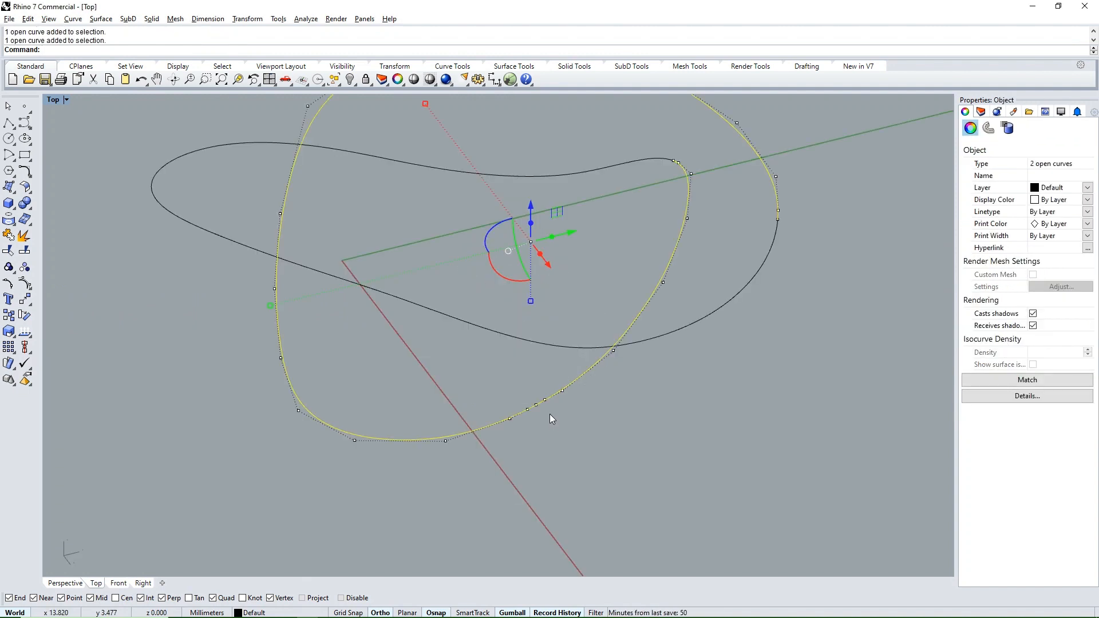
key("ctrl+j")
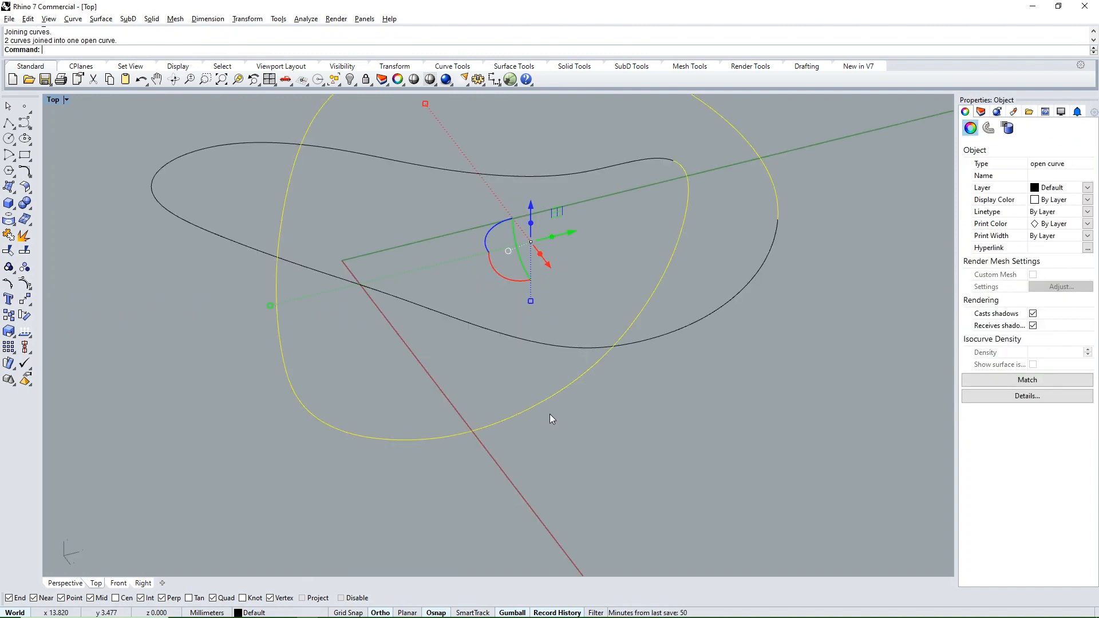
left_click(607, 375)
left_click(604, 356)
left_click(645, 340)
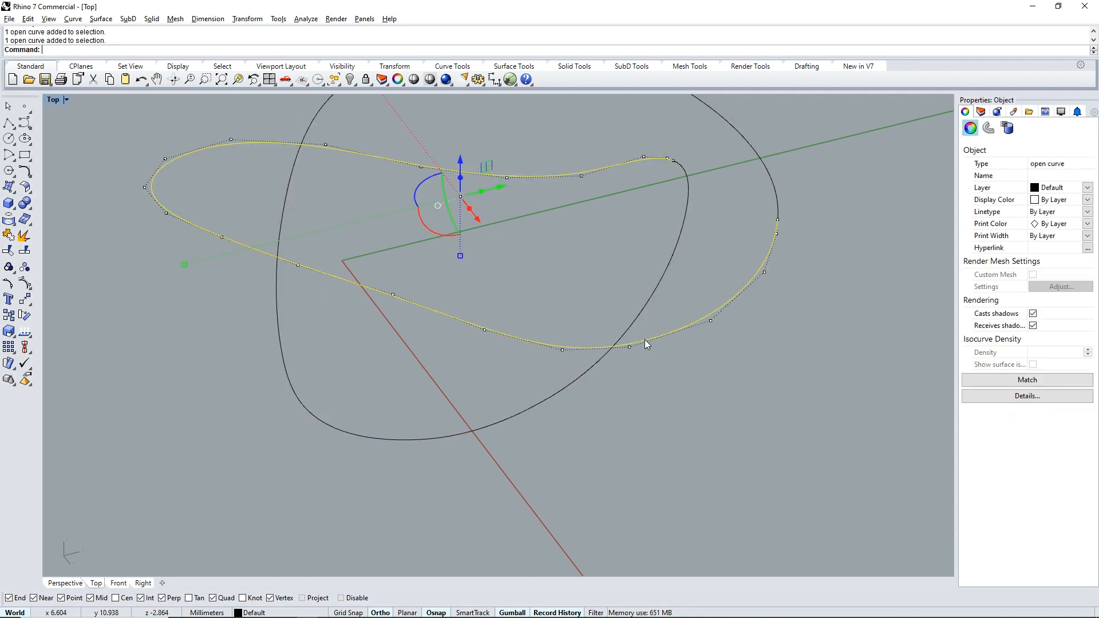
scroll(602, 427, "down", 8)
left_click(816, 339)
Loft a surface between the two edge curves with the Normal style and no simplification.
right_click_drag(816, 339, 611, 308, "ctrl+shift")
key("ctrl+F4")
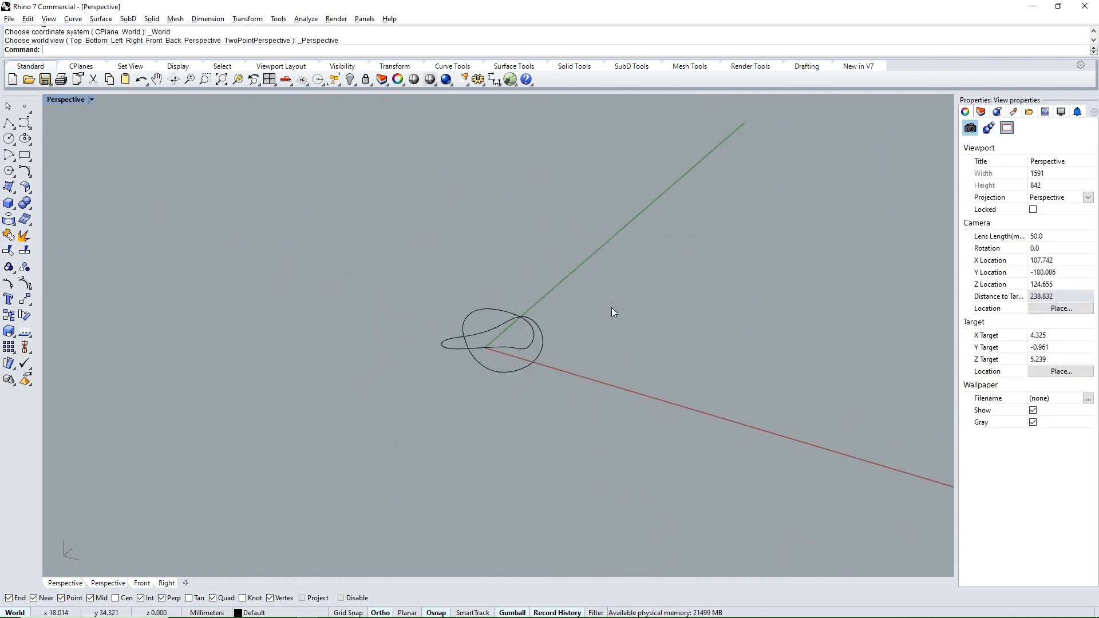
scroll(542, 343, "up", 6)
right_click_drag(541, 343, 486, 187)
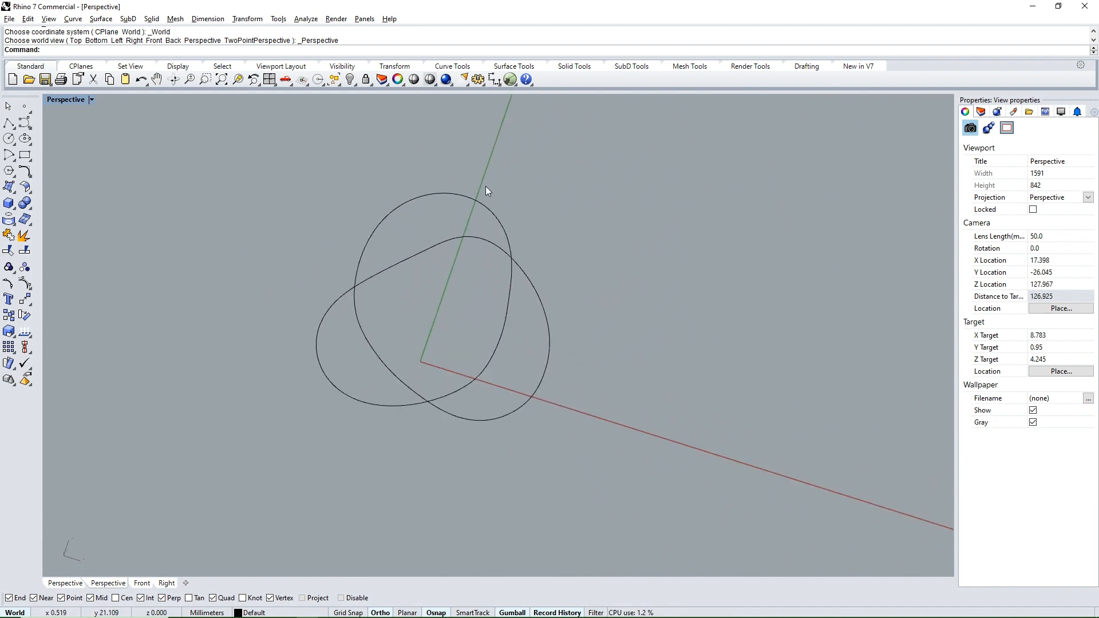
scroll(485, 187, "up", 8)
left_click(17, 194)
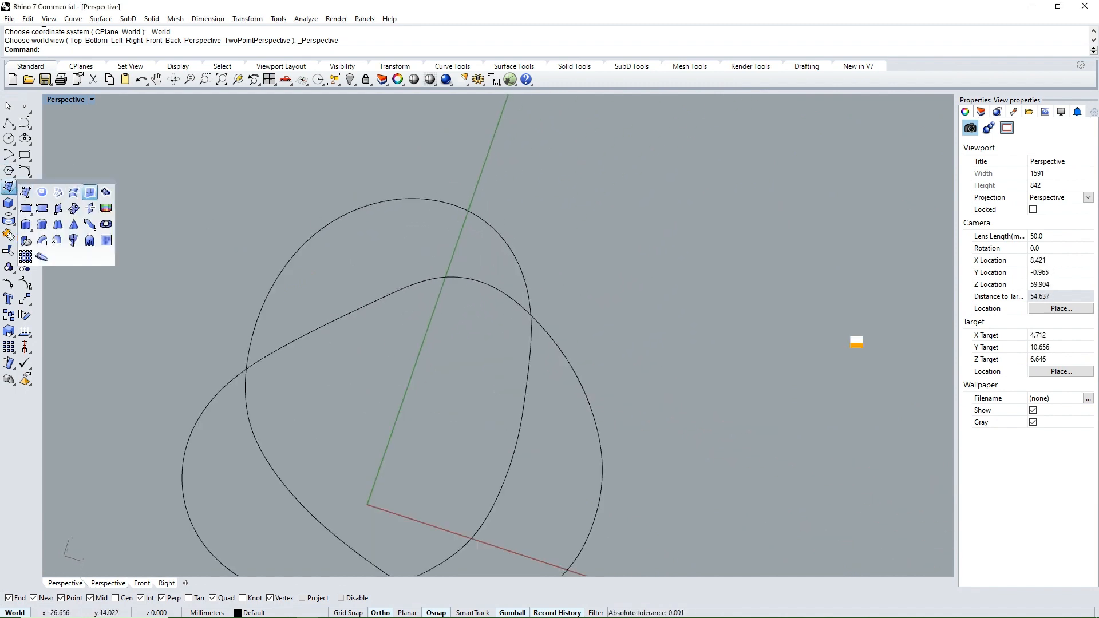
left_click(89, 192)
left_click(480, 279)
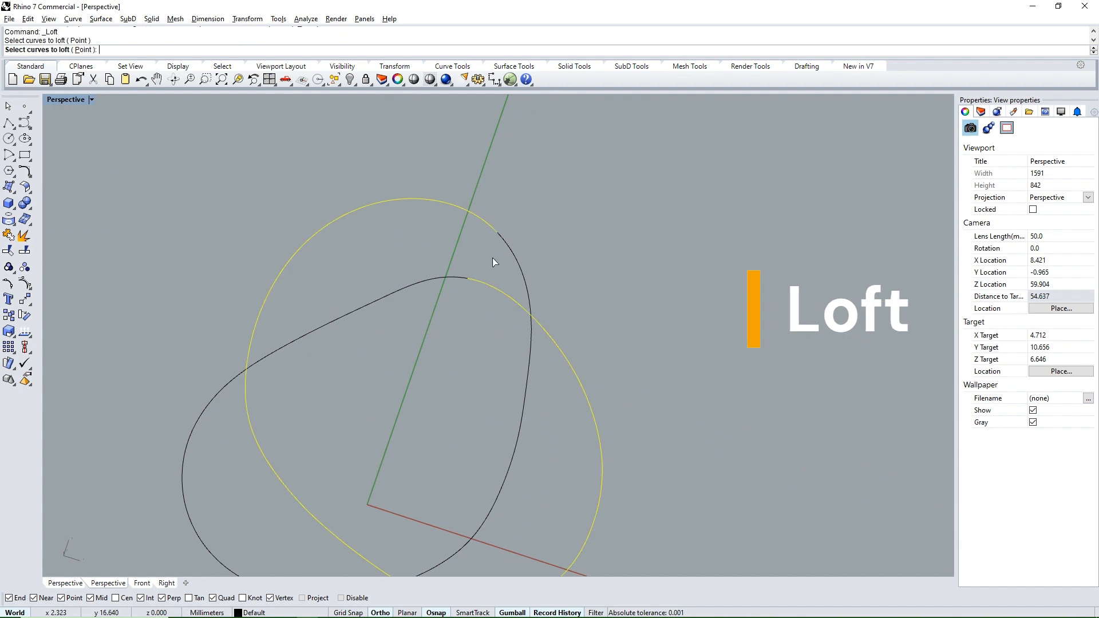
left_click(510, 245)
key("Return")
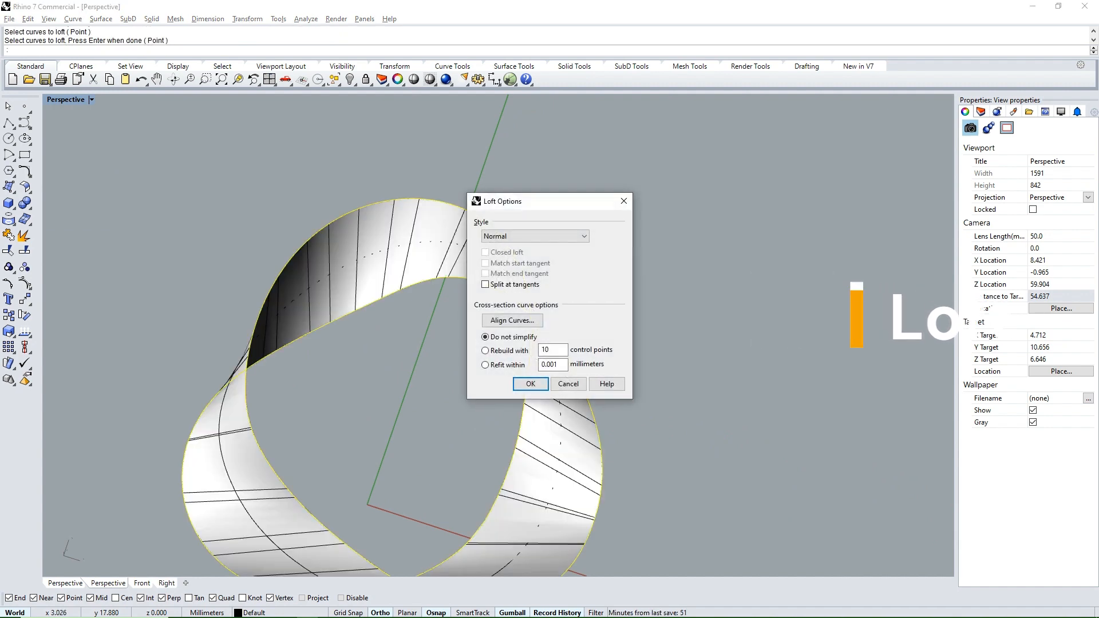
key("Return")
scroll(517, 276, "down", 2)
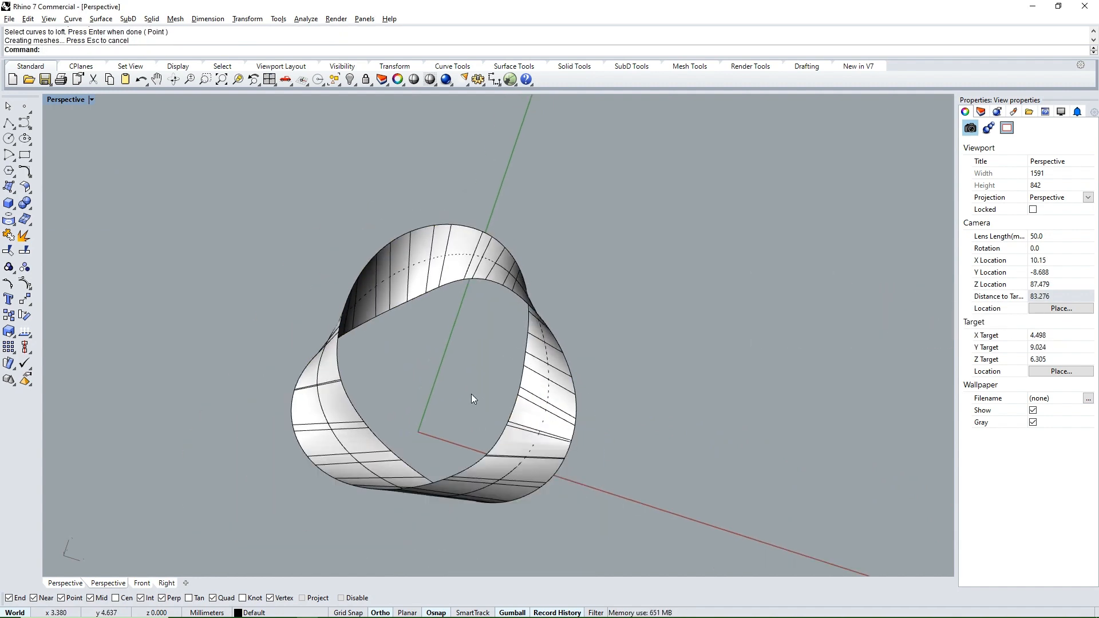
Turn off the surface isocurve display for the lofted ring.
right_click_drag(471, 398, 596, 310)
left_click(627, 442)
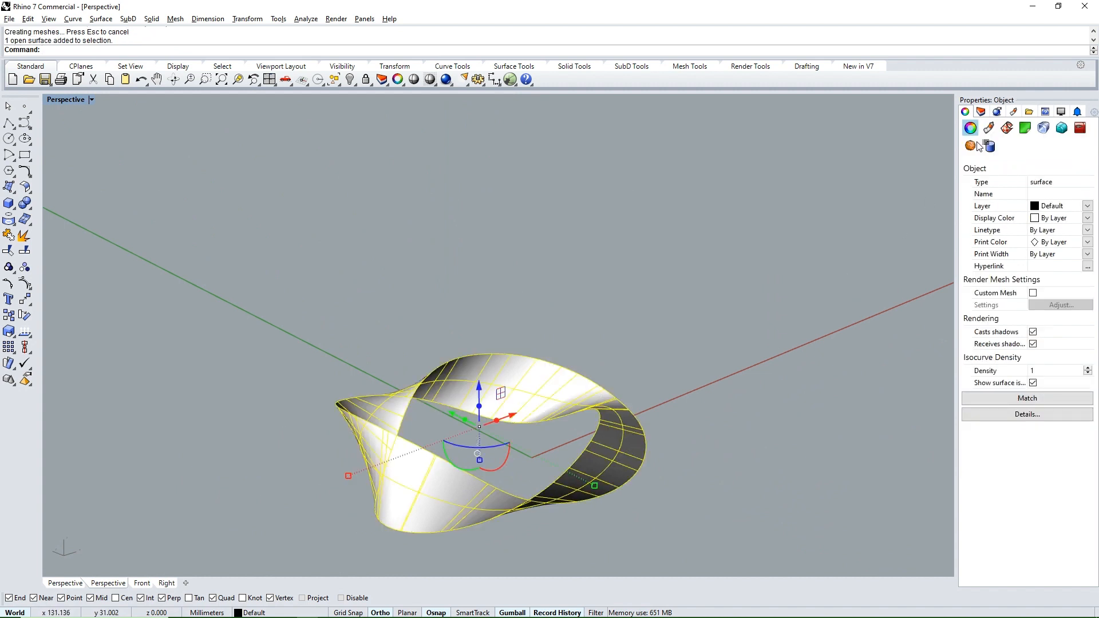
left_click(1033, 383)
left_click(812, 352)
Pipe one edge curve of the lofted ring with a 0.6 radius and round caps.
right_click_drag(812, 352, 588, 372)
left_click(524, 450)
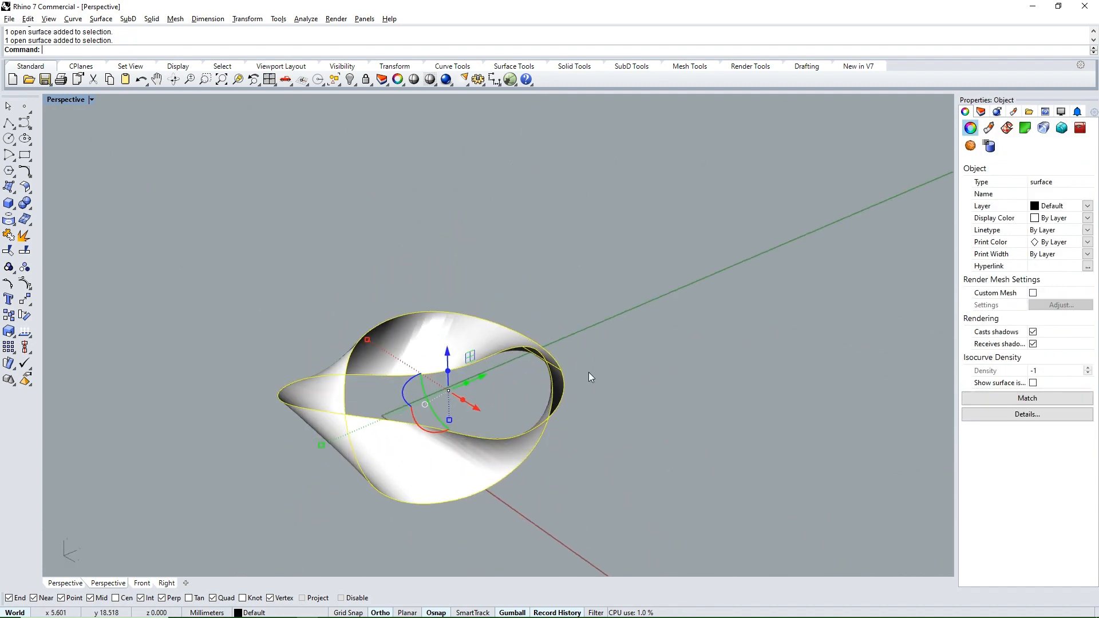
left_click(589, 372)
left_click(548, 423)
left_click(581, 453)
right_click_drag(503, 383, 577, 414)
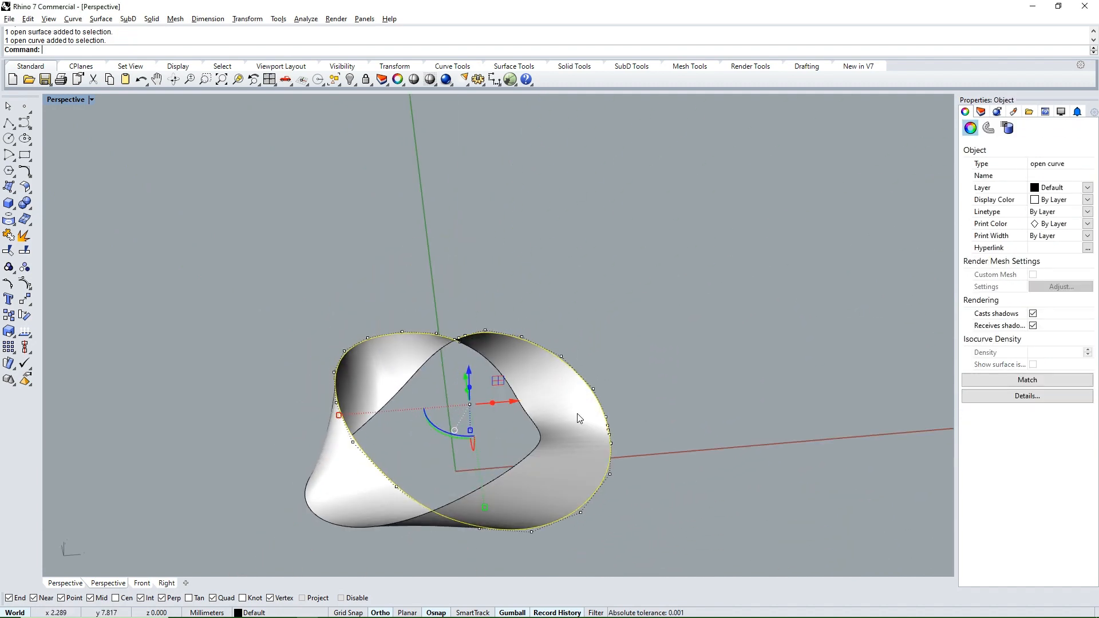
left_click(523, 412, "shift")
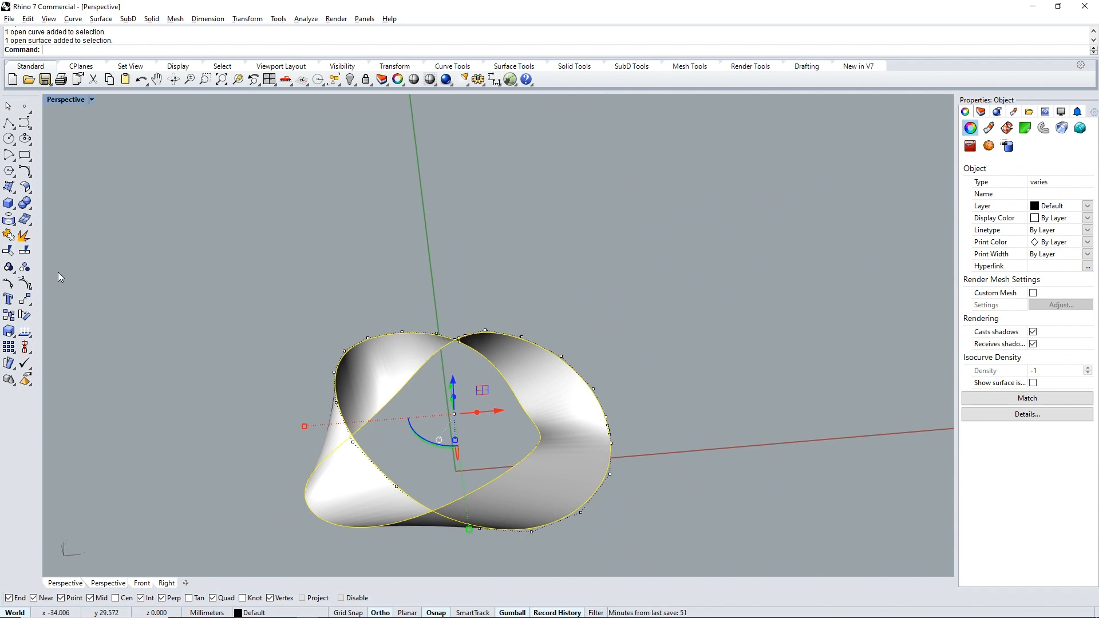
left_click(11, 212)
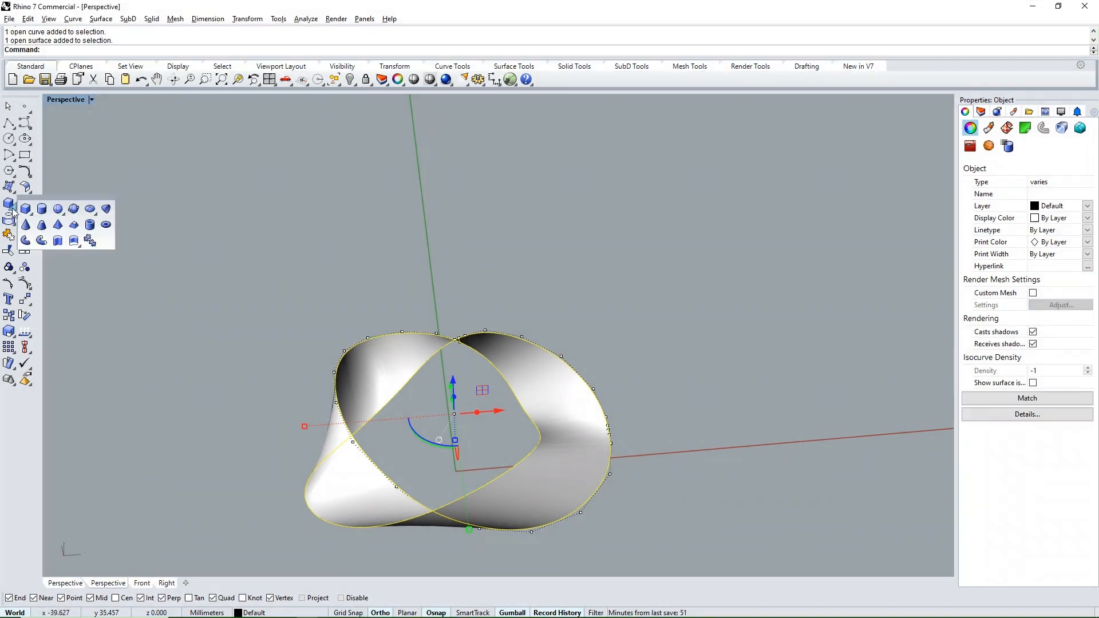
left_click(45, 241)
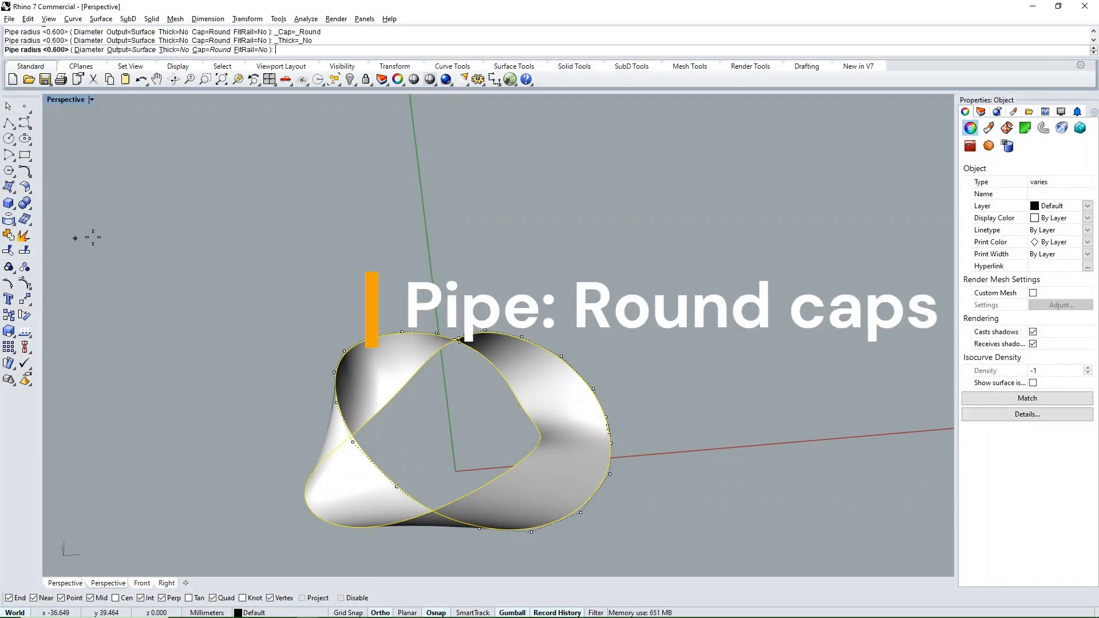
key("Return")
Pipe the ring's other edge curve with the same 0.6 radius and round caps.
right_click_drag(640, 398, 432, 351)
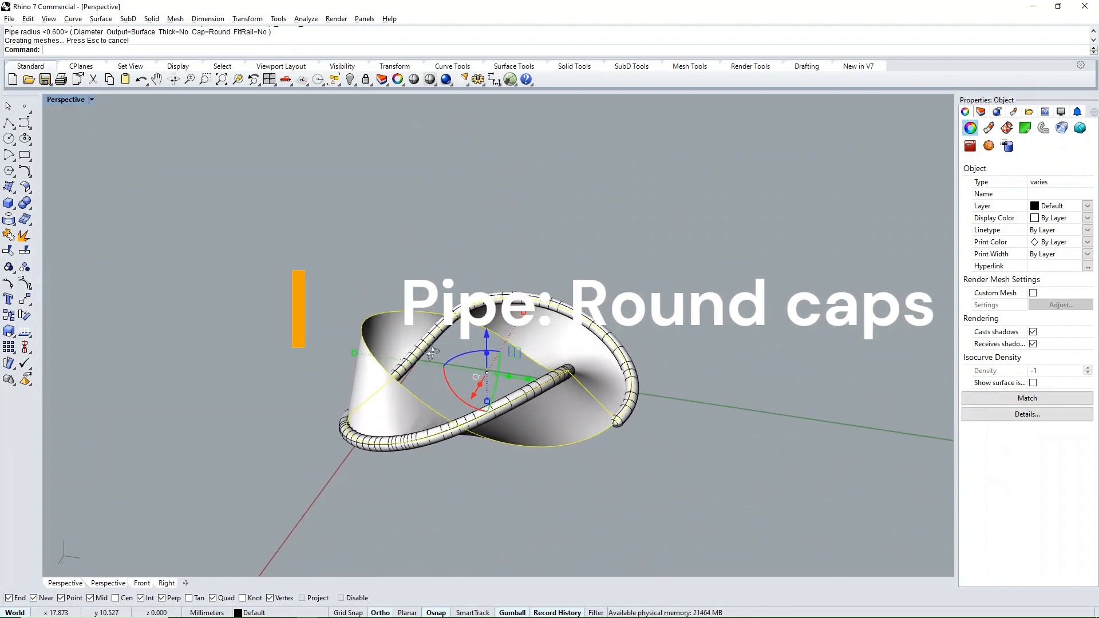
left_click(614, 461)
left_click(590, 437)
left_click(590, 438)
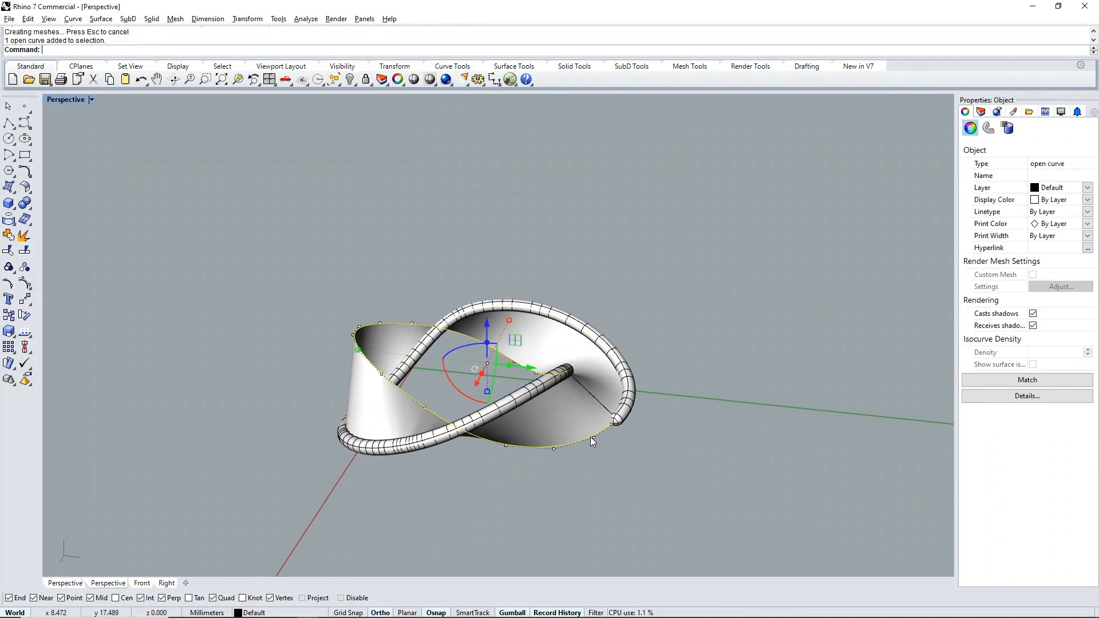
right_click(590, 437)
right_click(590, 438)
right_click(589, 438)
right_click(592, 438)
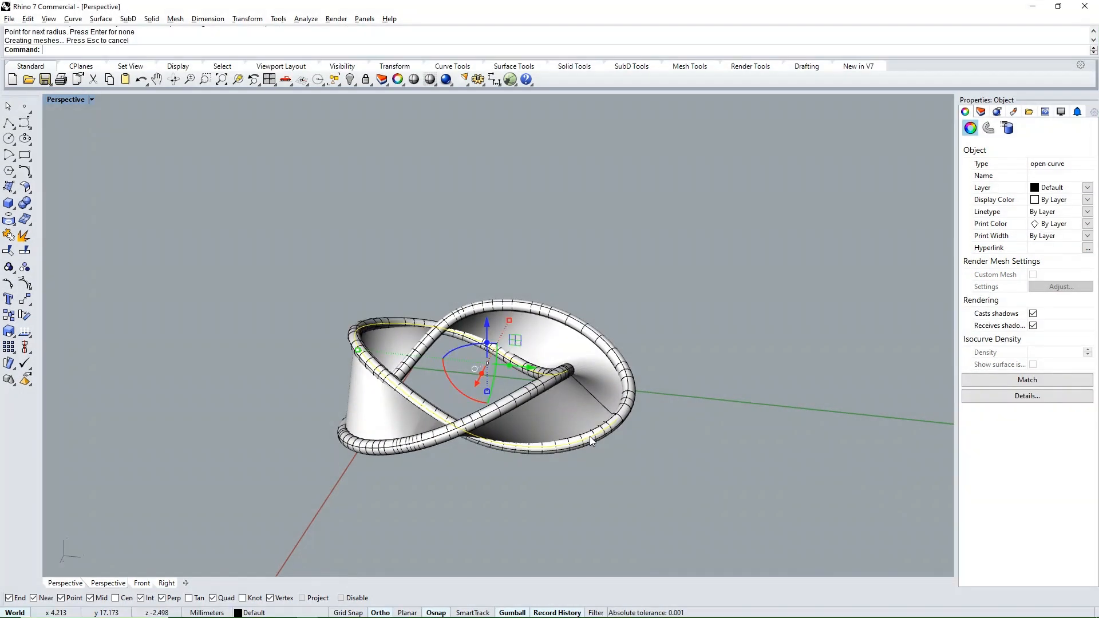
Offset the lofted ring surface 0.4 to both sides as a solid with sharp corners, deleting the input surface.
left_click(650, 458)
right_click_drag(650, 458, 403, 386)
left_click(592, 450)
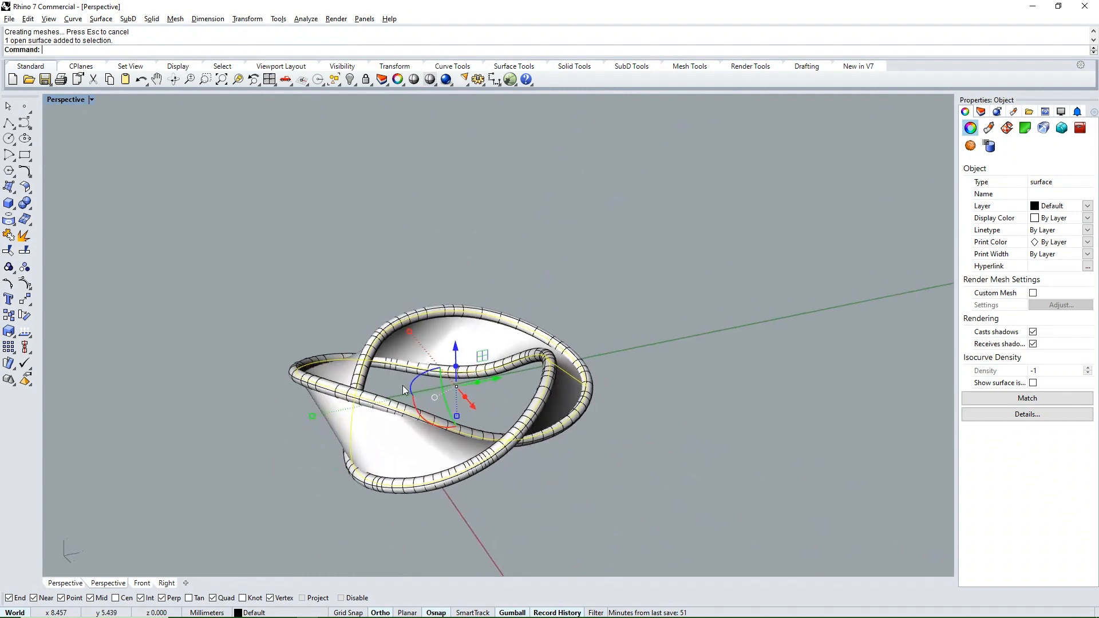
left_click(31, 192)
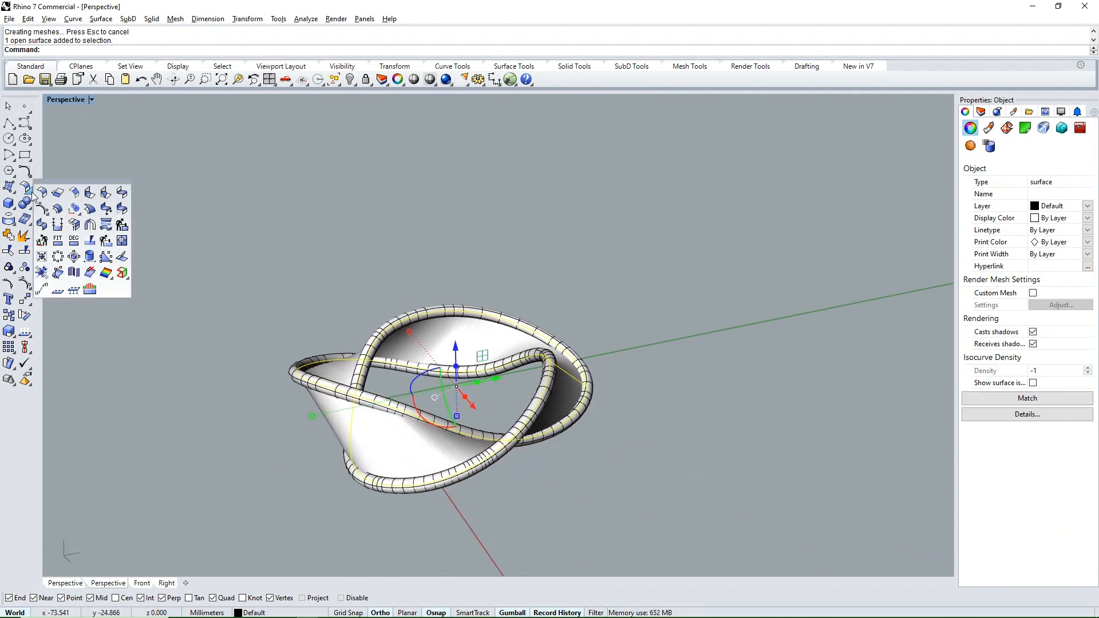
left_click(58, 208)
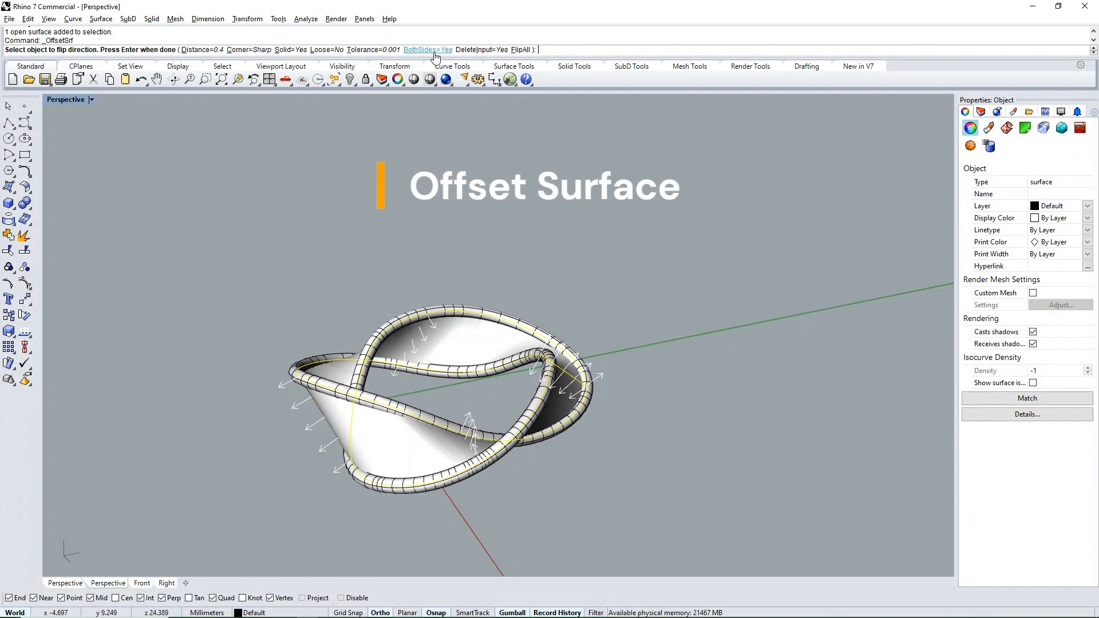
key("Return")
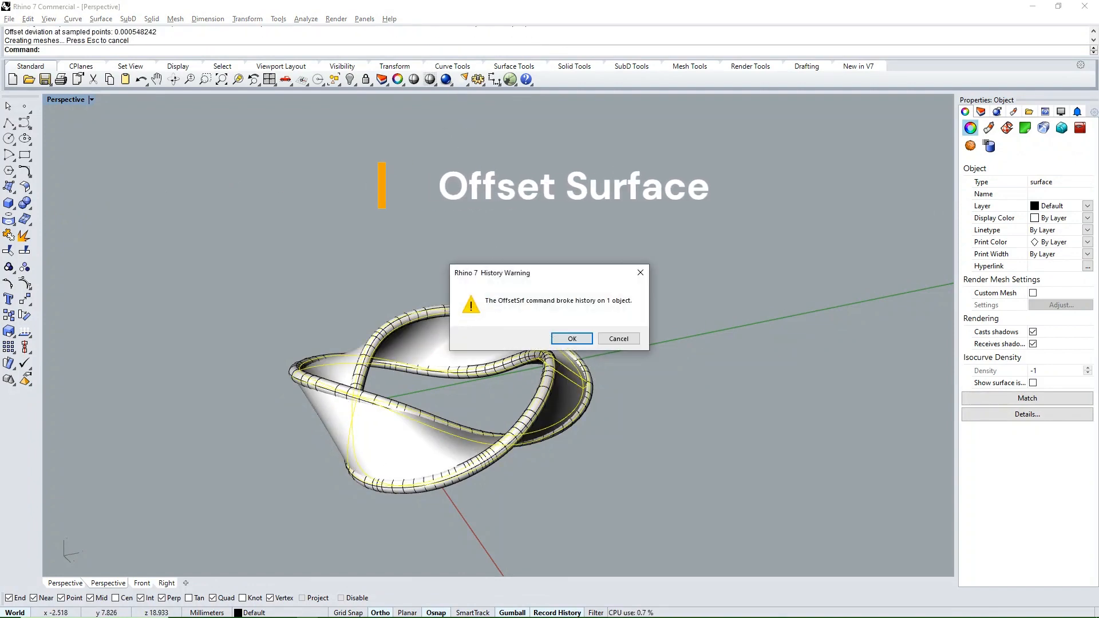
left_click(580, 339)
Select the whole ring in the Top view and turn off the surface isocurve display for all its parts.
right_click_drag(585, 329, 507, 410)
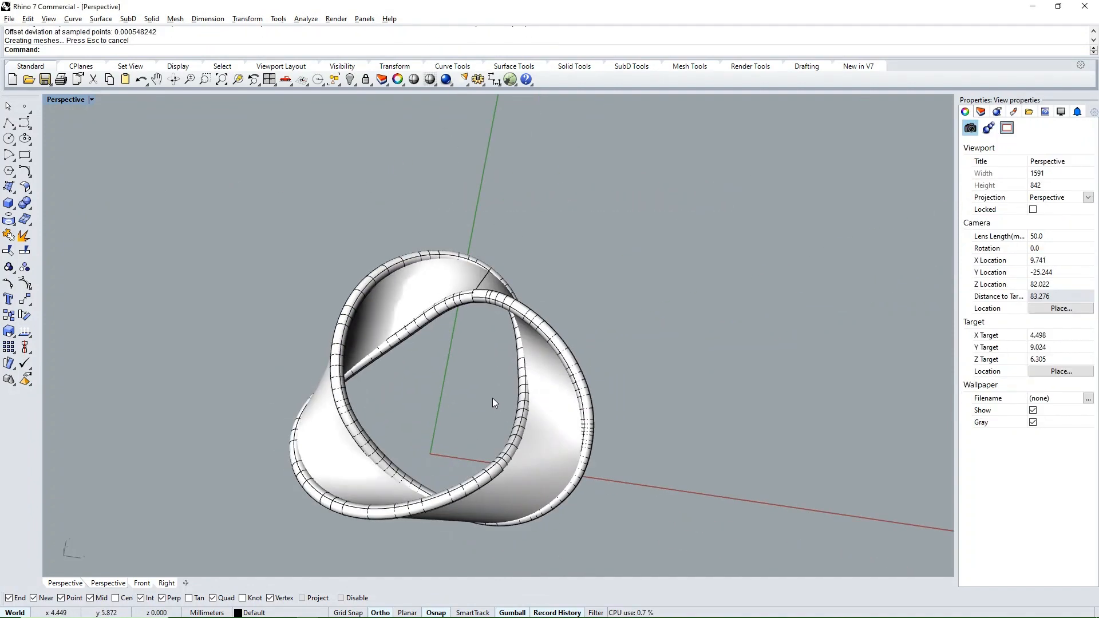
key("ctrl+F1")
scroll(500, 290, "down", 2)
left_click_drag(609, 205, 309, 504)
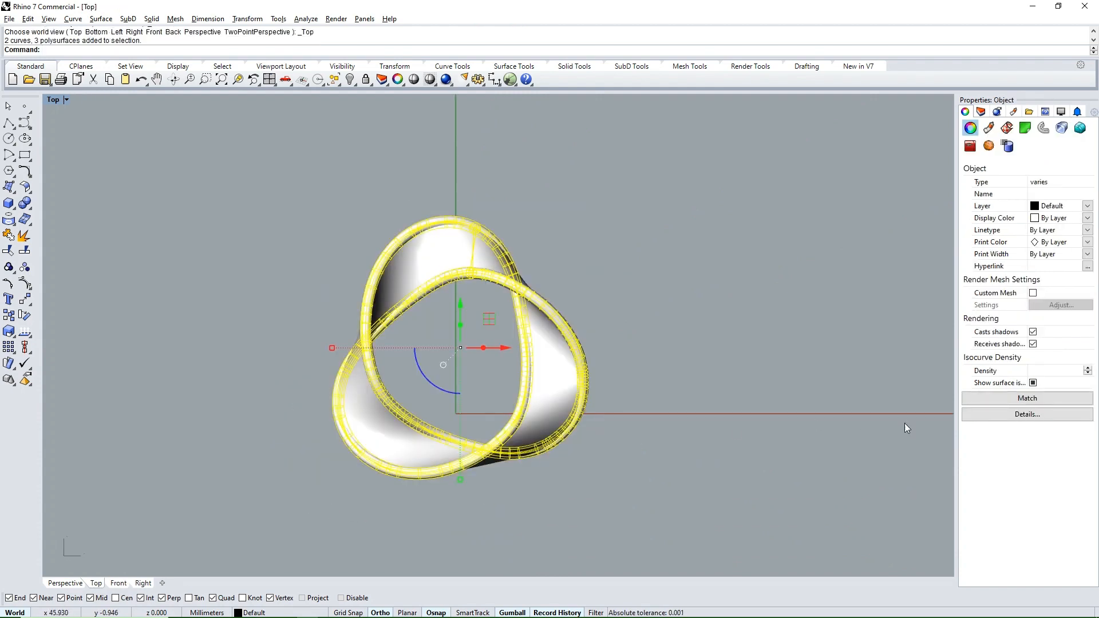
left_click(1034, 383)
left_click(645, 379)
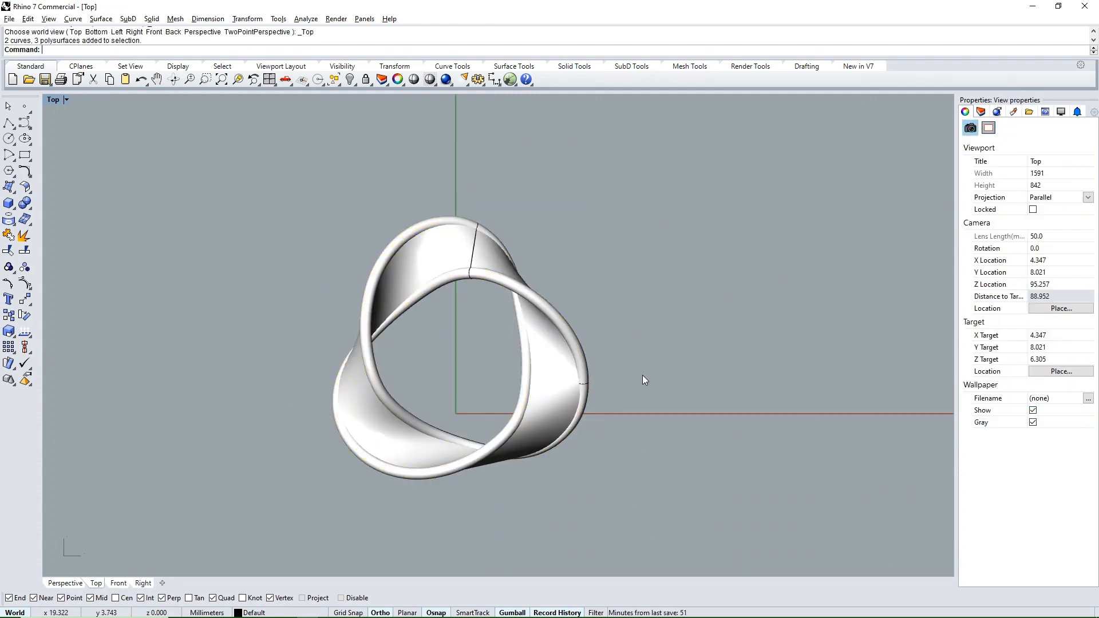
Examine the completed ring from several angles in Perspective and in Rendered display mode from the Top view.
key("ctrl+F4")
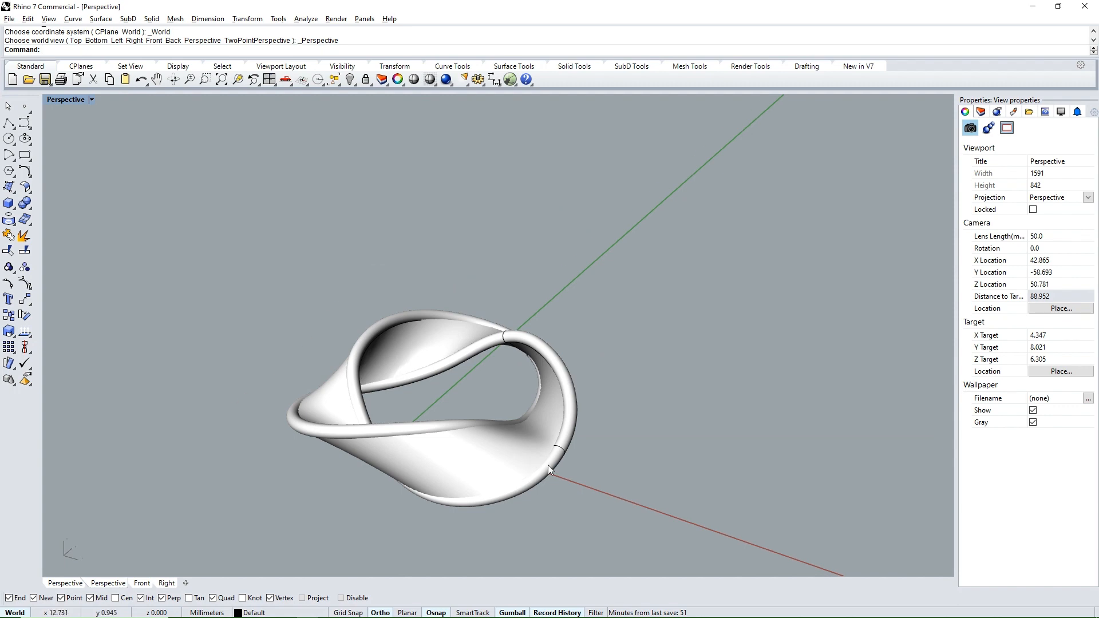
right_click_drag(580, 361, 432, 374)
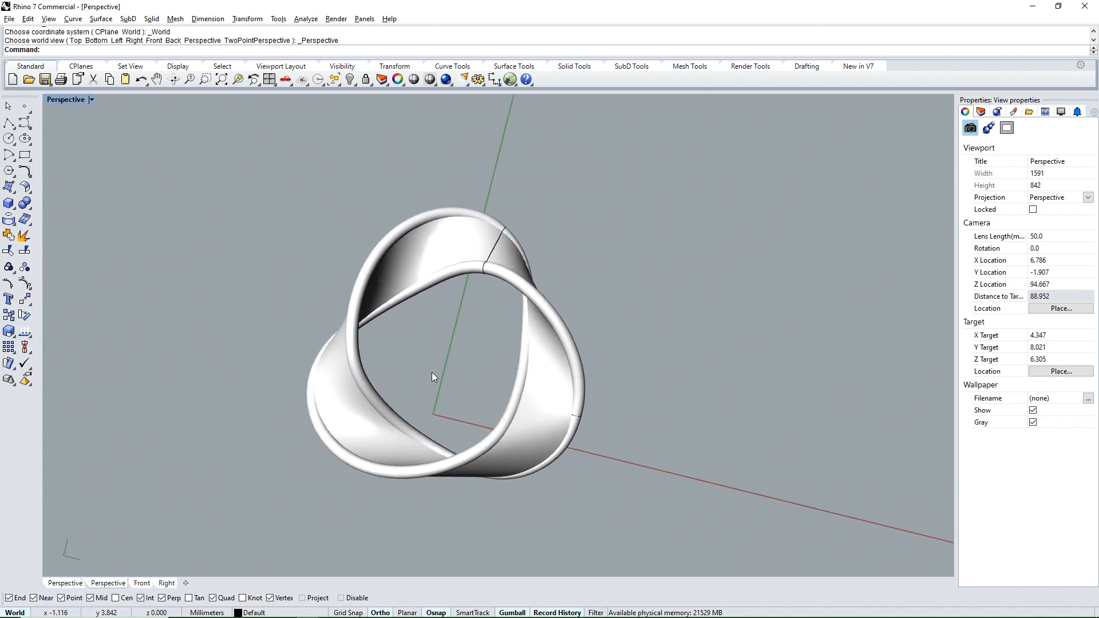
key("ctrl+F1")
scroll(459, 329, "down", 4)
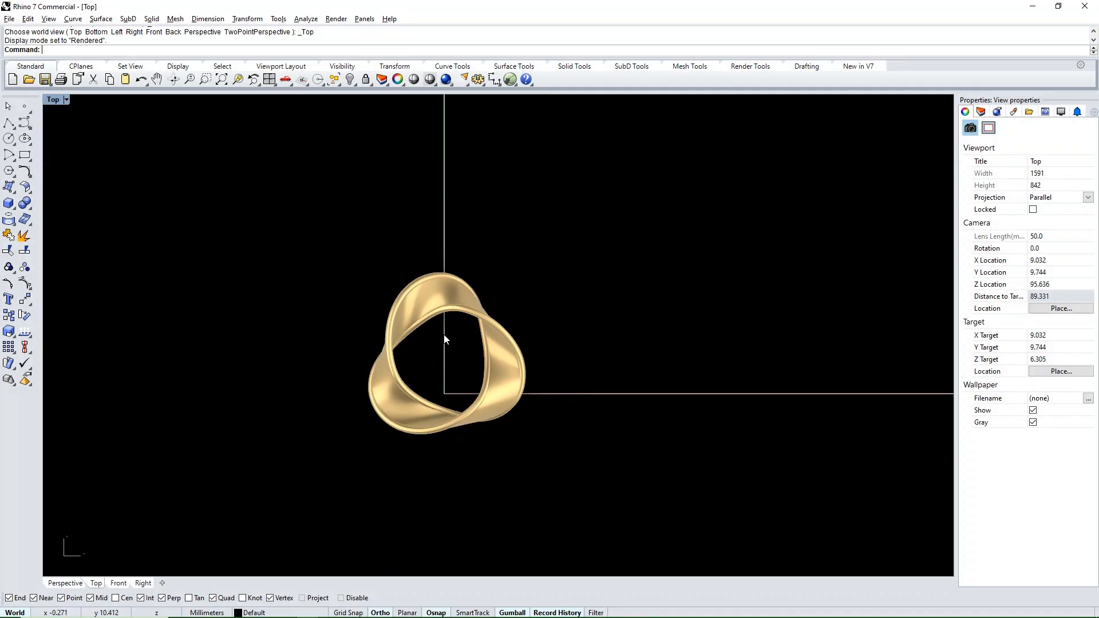
scroll(449, 353, "up", 12)
scroll(457, 342, "down", 4)
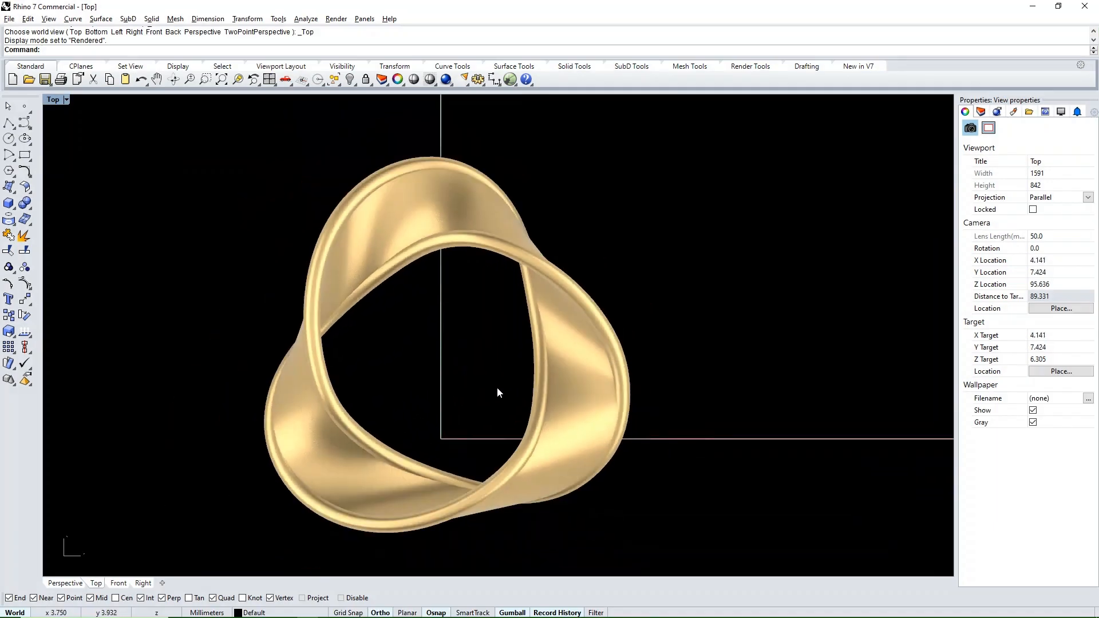
right_click_drag(497, 393, 420, 497, "ctrl+shift")
Return to the Top view and set its display mode to Shaded.
key("ctrl+F1")
scroll(452, 352, "down", 4)
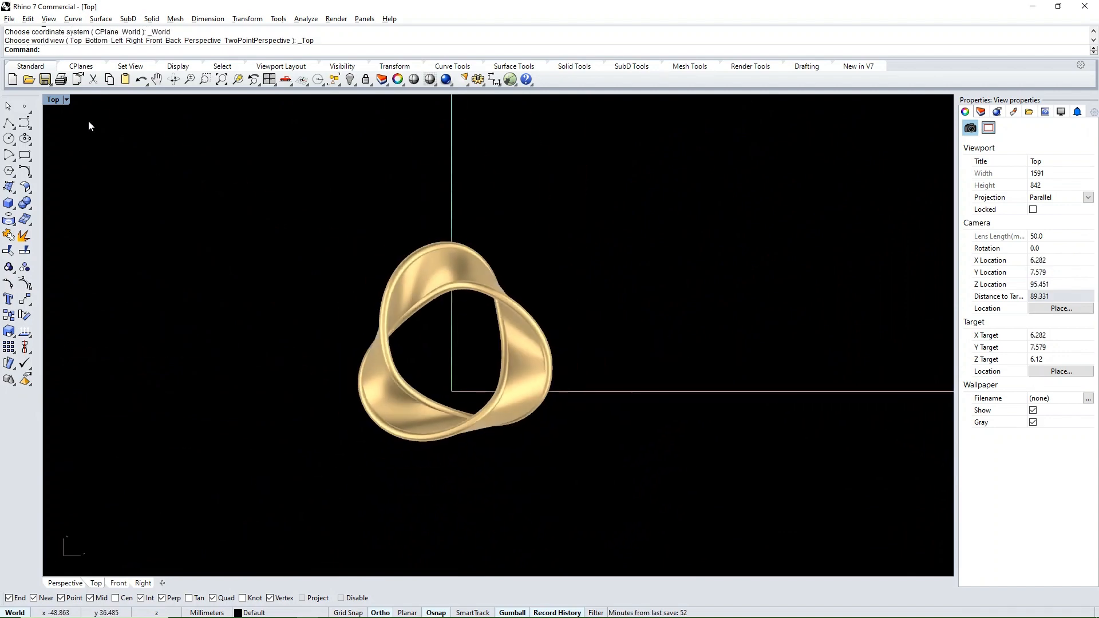
right_click(57, 102)
left_click(86, 137)
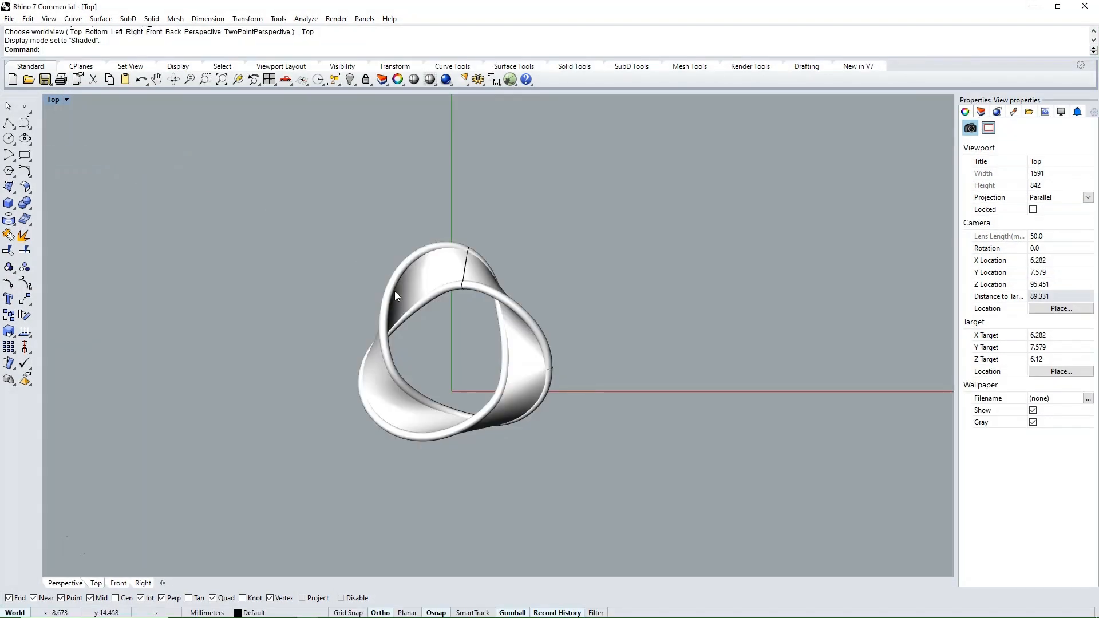
scroll(451, 314, "up", 2)
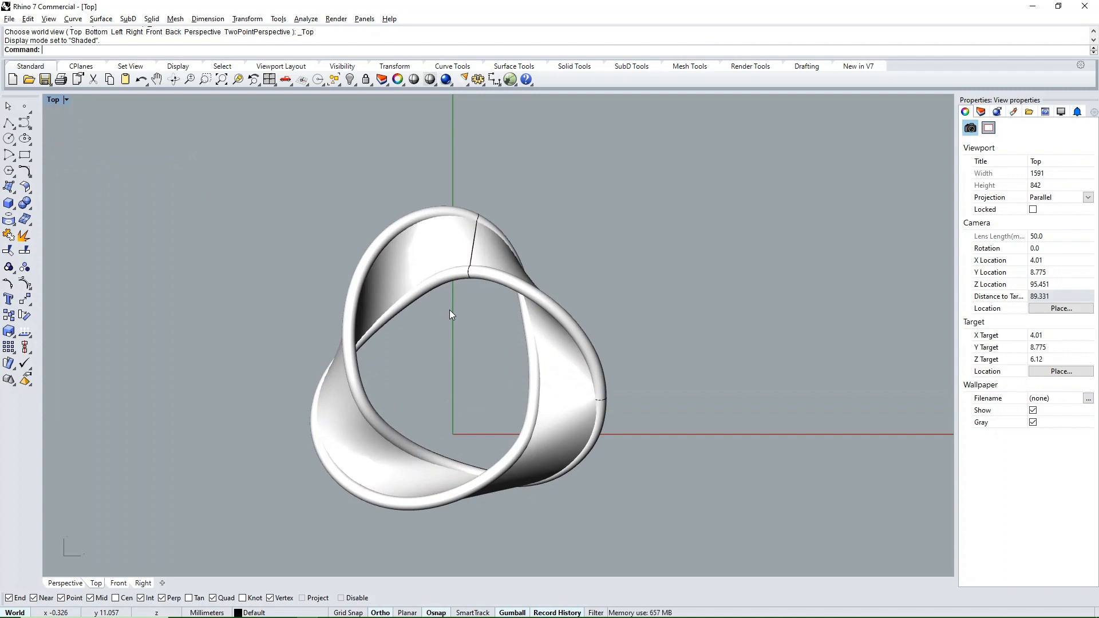